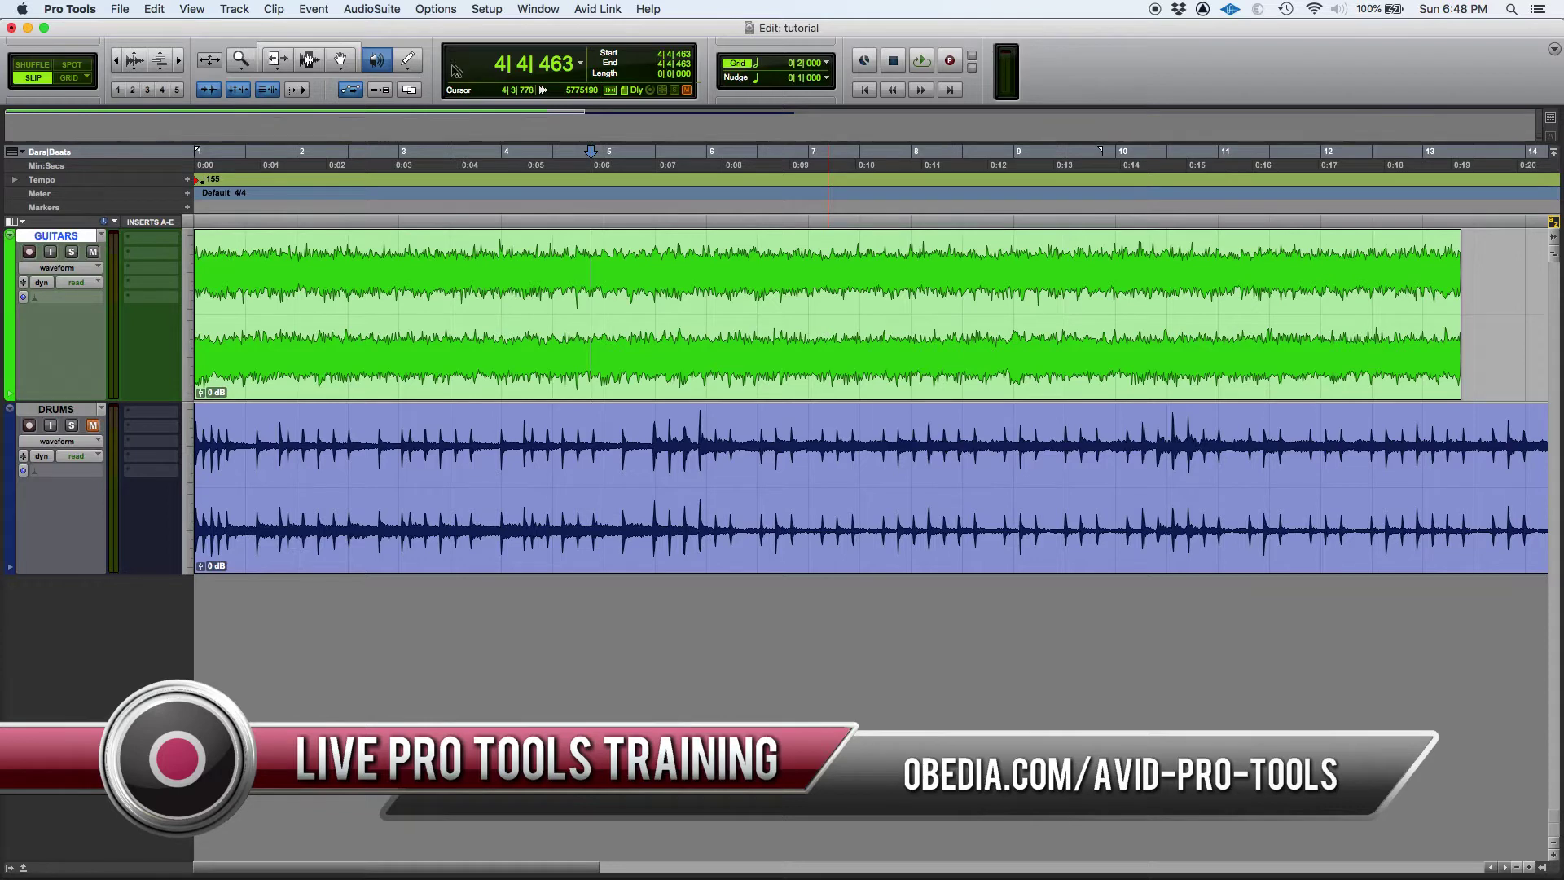
Step: Try the Pencil tool in the toolbar, then switch back to the Smart Tool
{"action": "left_click", "coordinate": [409, 62]}
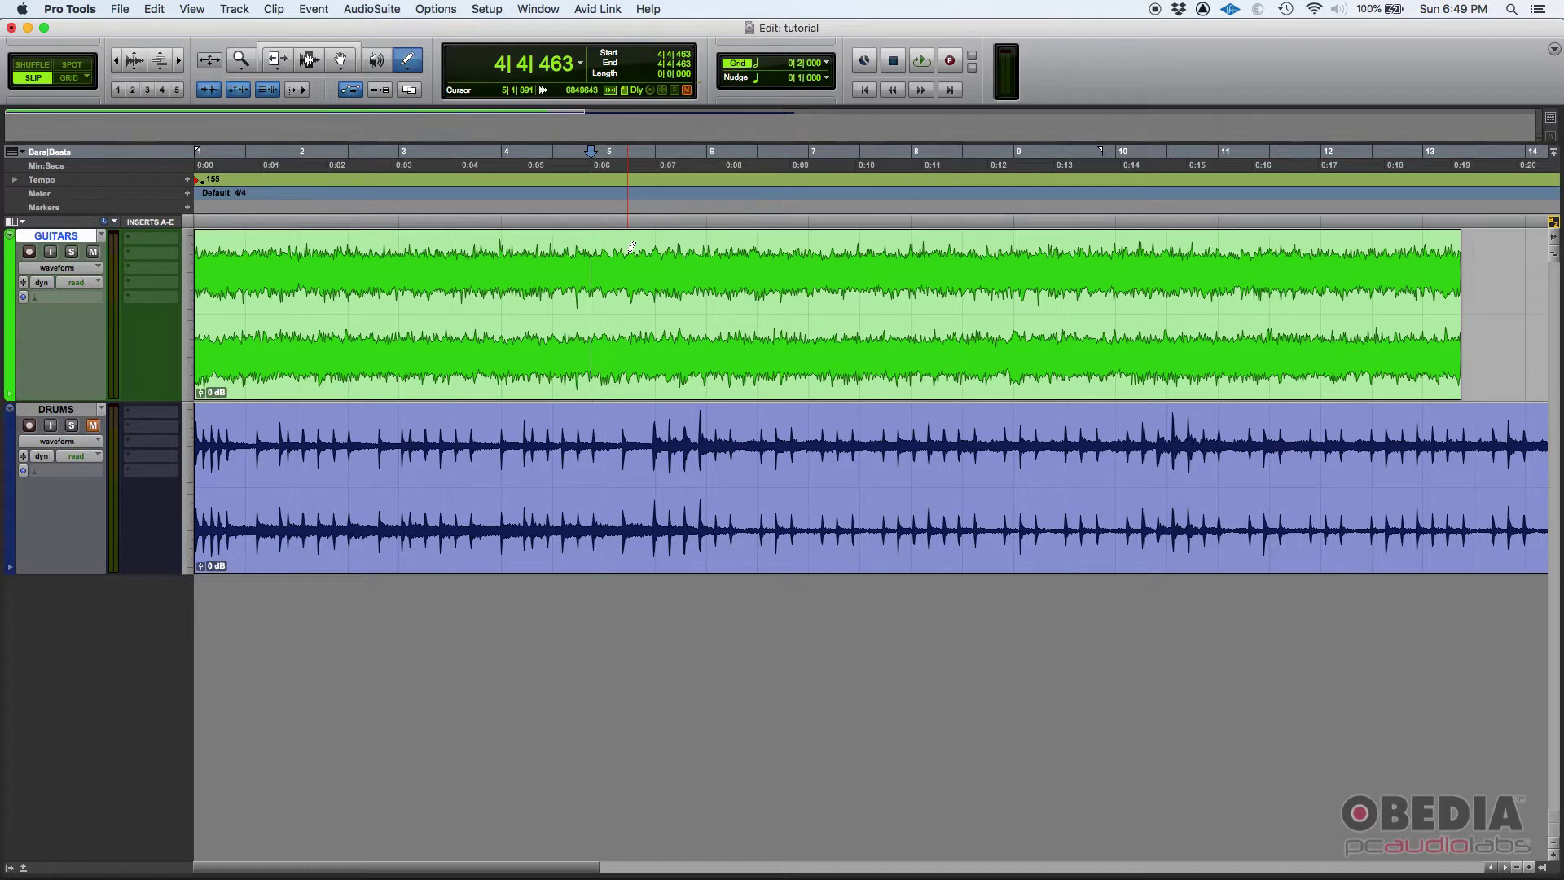
{"action": "left_click", "coordinate": [339, 48]}
Step: Place the insertion point at 4|3|856 in GUITARS and zoom far into the waveform
{"action": "left_click", "coordinate": [577, 257]}
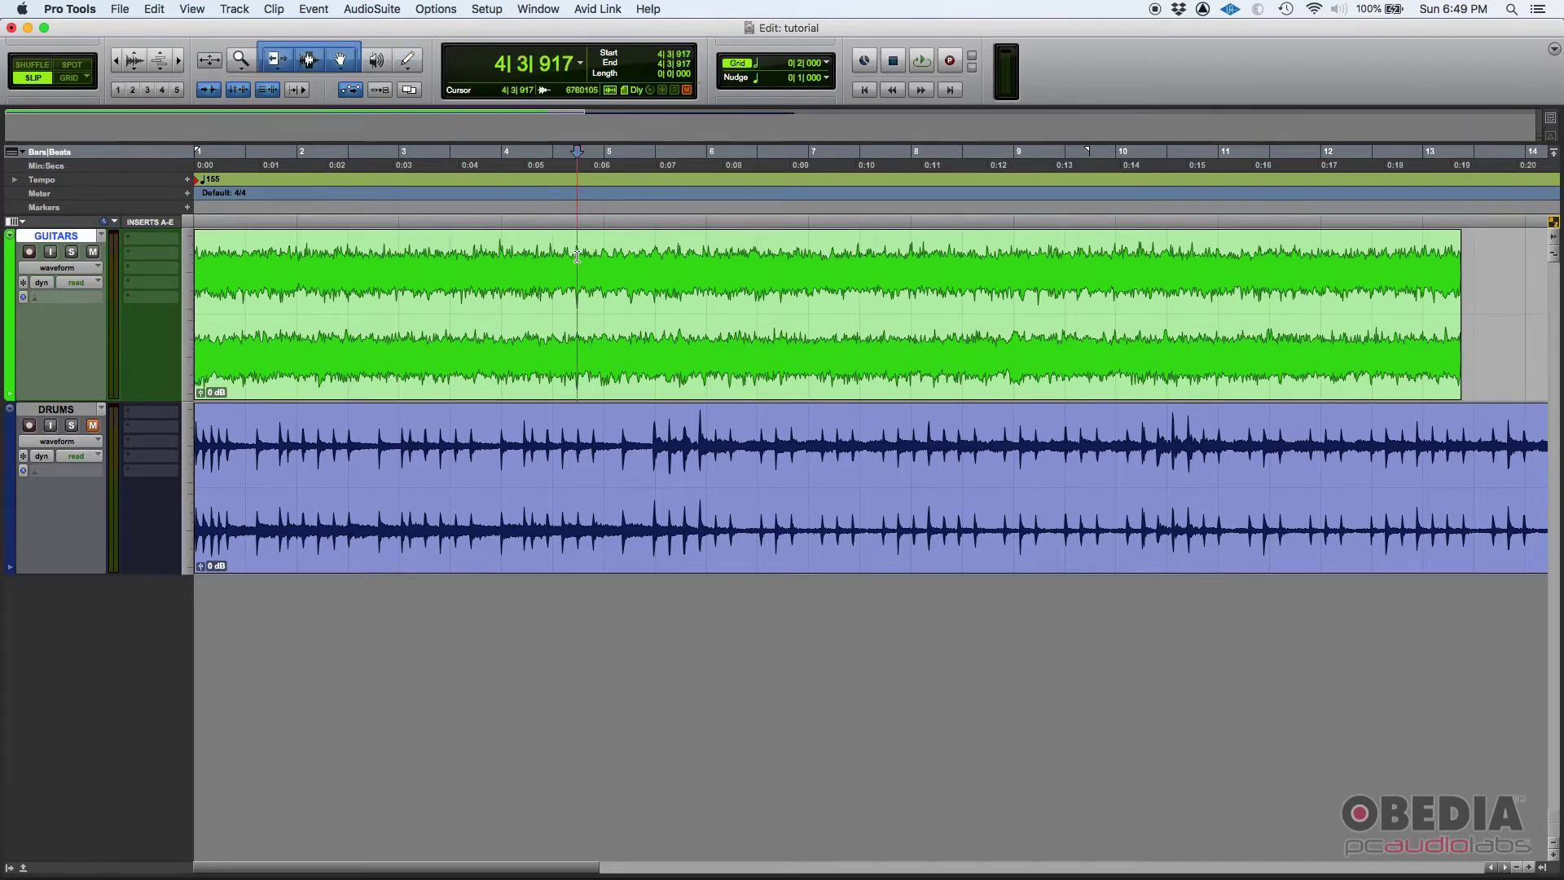
{"action": "left_click", "coordinate": [519, 259]}
{"action": "left_click", "coordinate": [472, 259]}
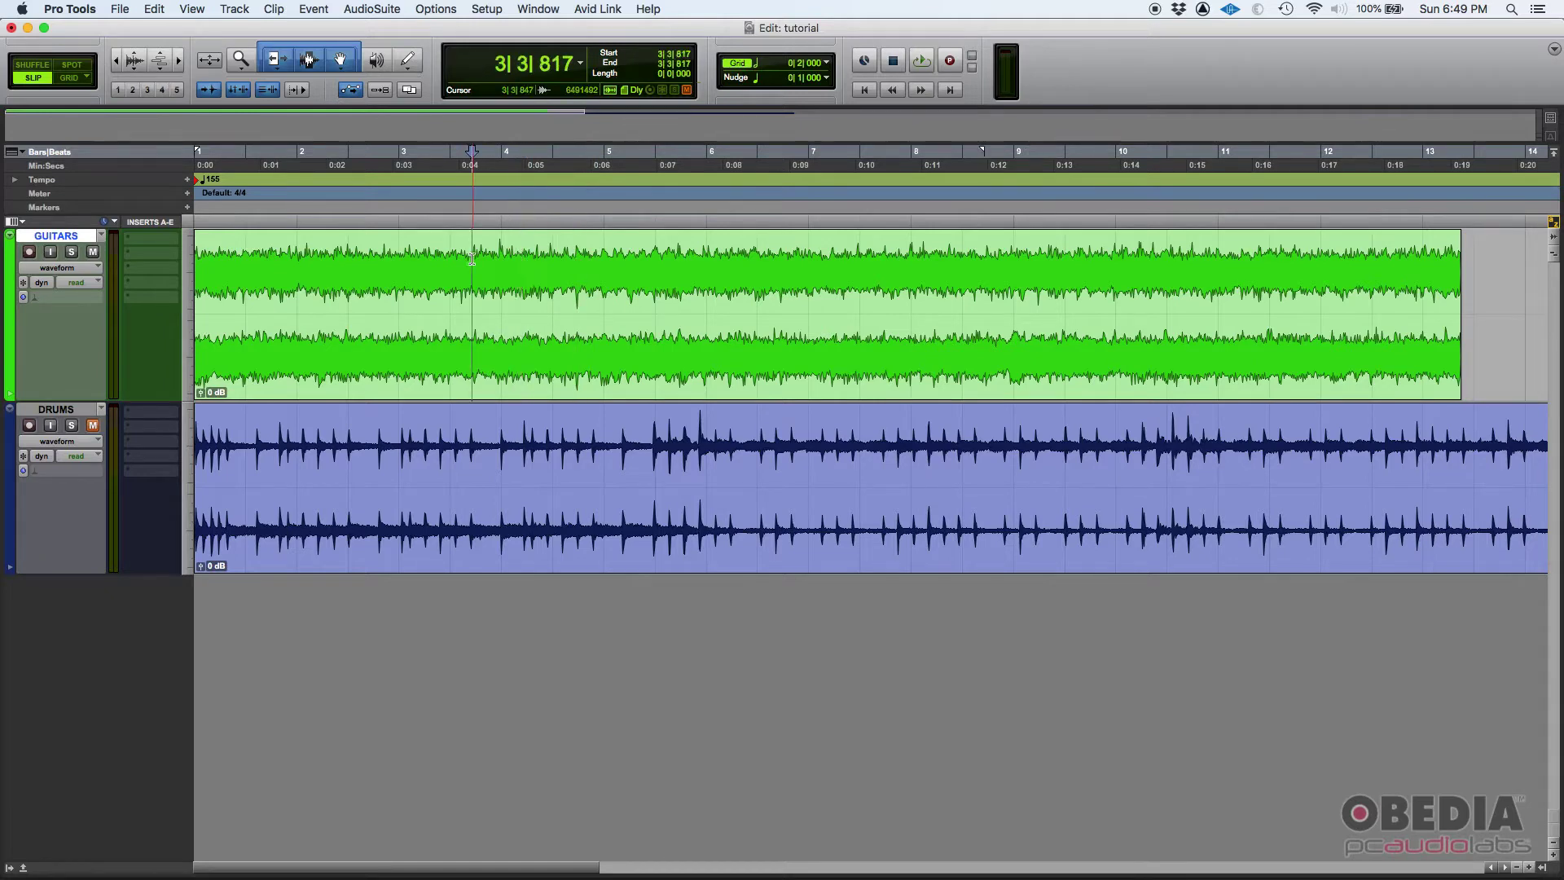
{"action": "left_click", "coordinate": [576, 260]}
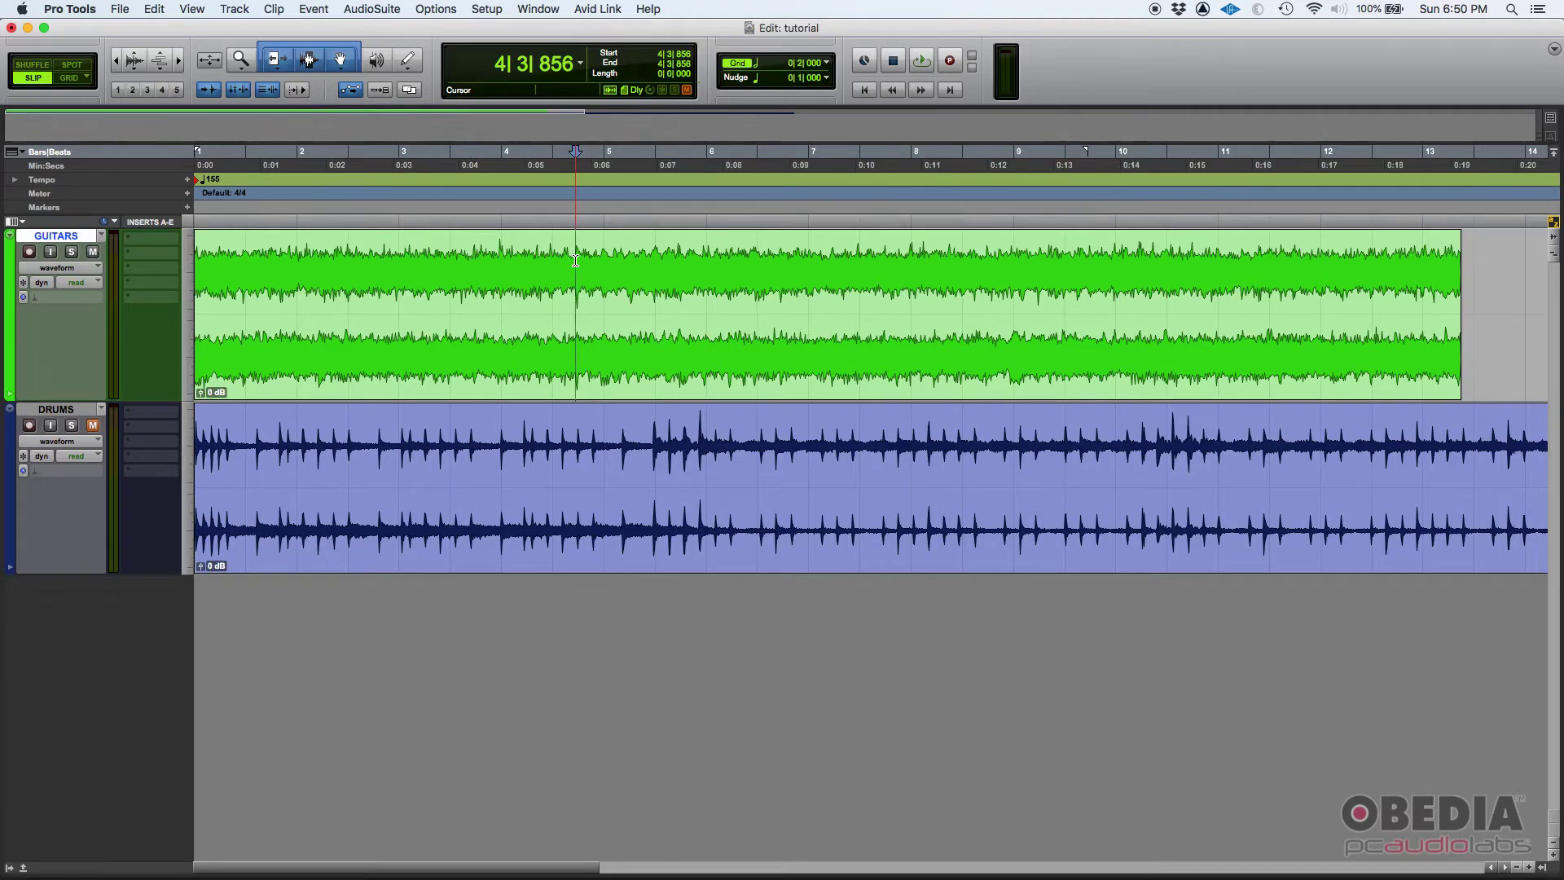
{"action": "key", "text": "super+bracketright"}
{"action": "key", "text": "super+bracketright"}
{"action": "key", "text": "super+bracketright"}
{"action": "key", "text": "super+bracketright"}
{"action": "key", "text": "super+bracketright"}
{"action": "key", "text": "super+bracketright"}
{"action": "key", "text": "super+bracketright"}
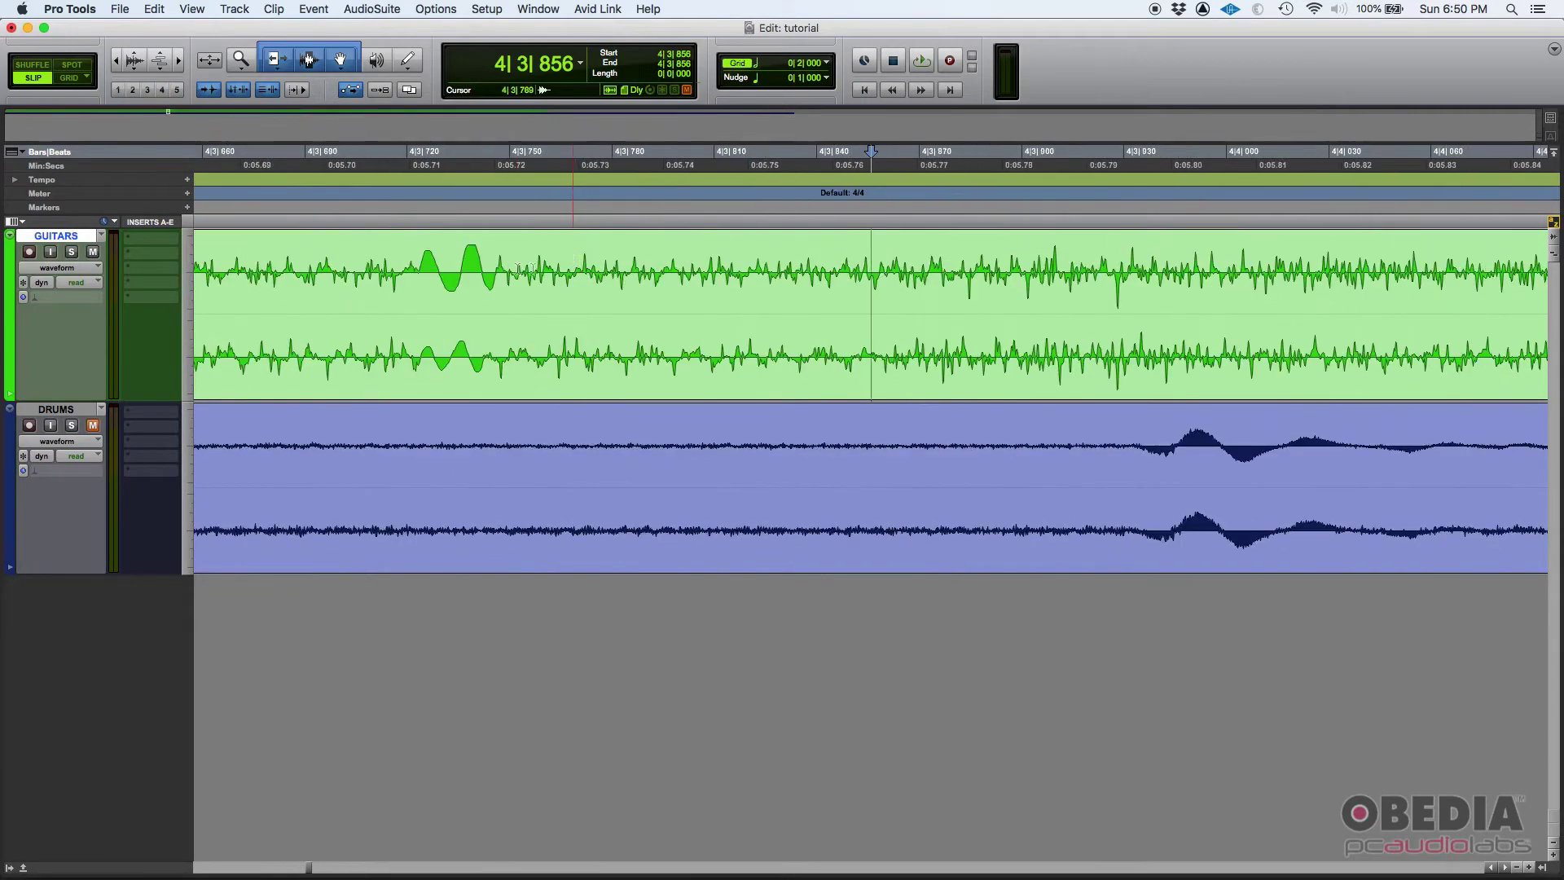
Step: Reposition to 4|3|727 and zoom in further until the sample curves show
{"action": "left_click", "coordinate": [480, 269]}
{"action": "left_click", "coordinate": [425, 269]}
{"action": "key", "text": "super+bracketleft"}
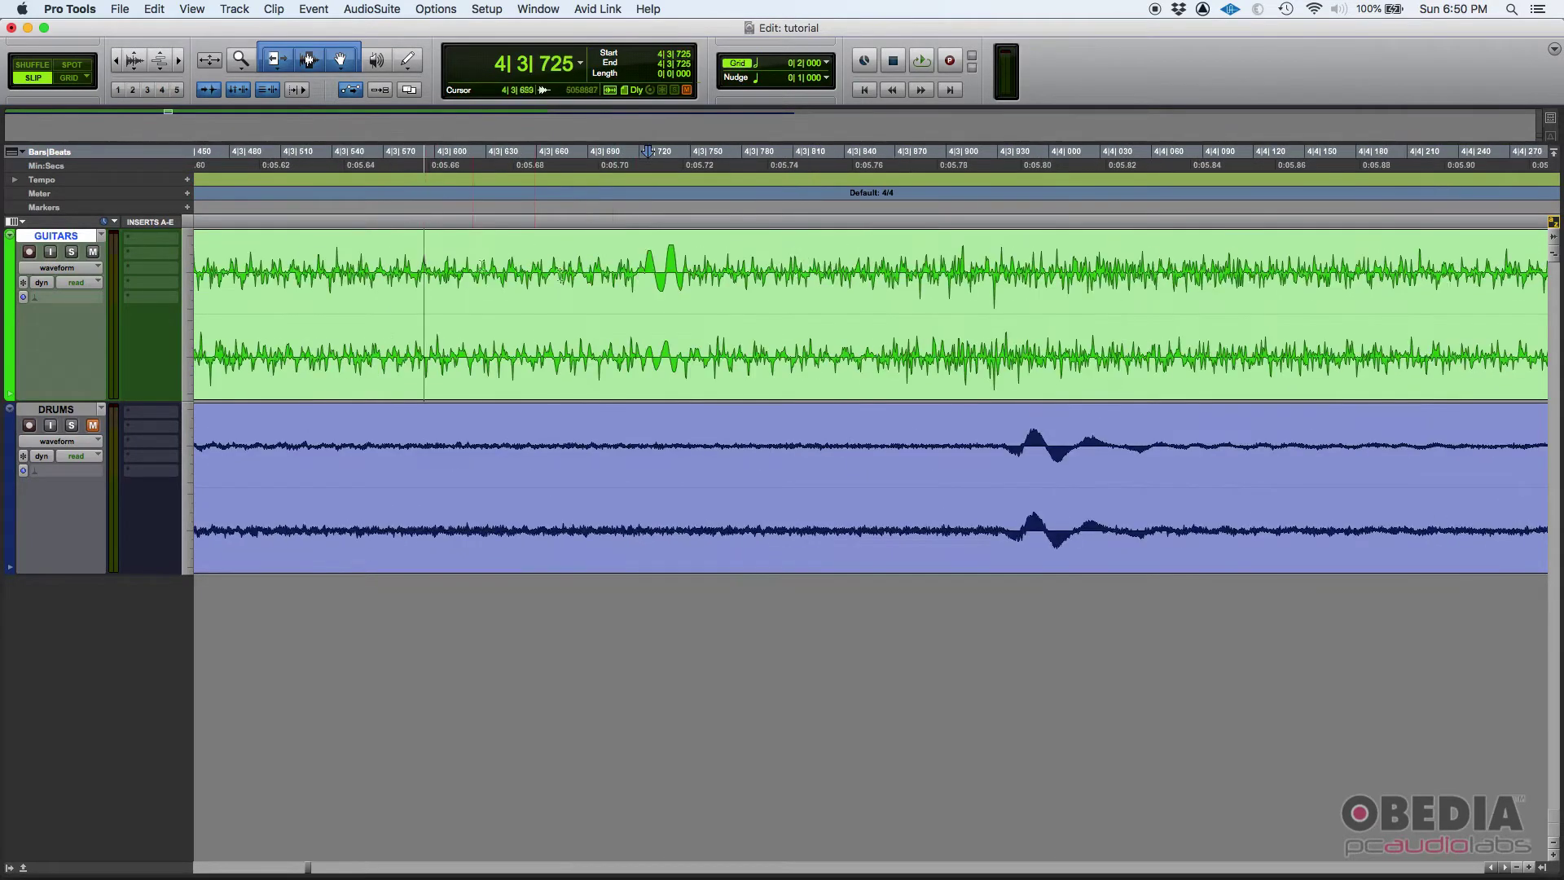
{"action": "left_click_drag", "start_coordinate": [634, 269], "coordinate": [685, 265]}
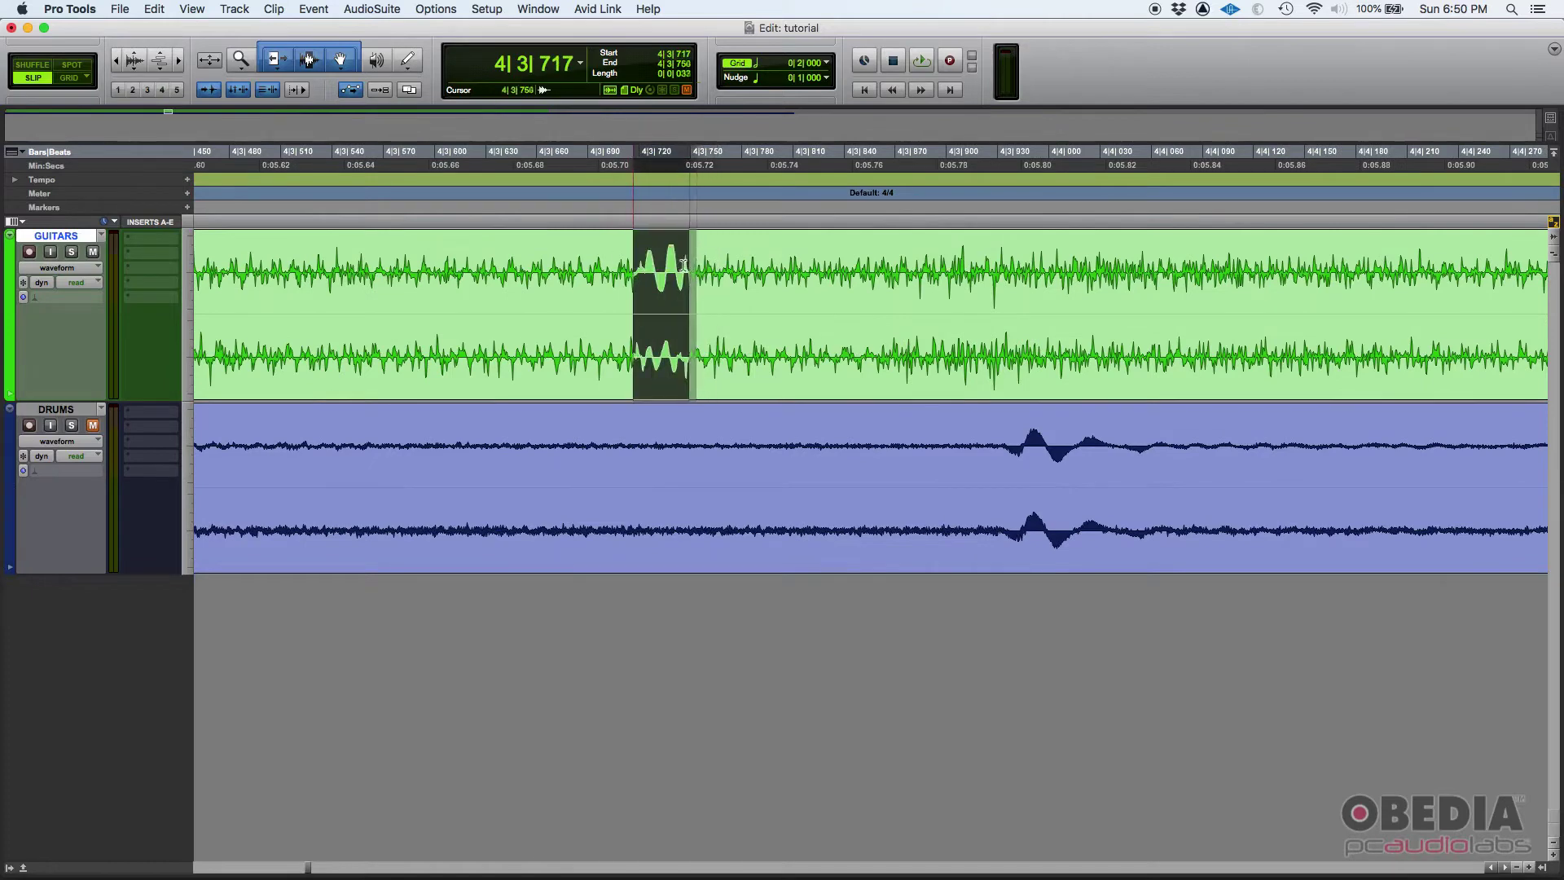
{"action": "left_click", "coordinate": [673, 268]}
{"action": "left_click", "coordinate": [652, 269]}
{"action": "key", "text": "super+bracketright"}
{"action": "key", "text": "super+bracketright"}
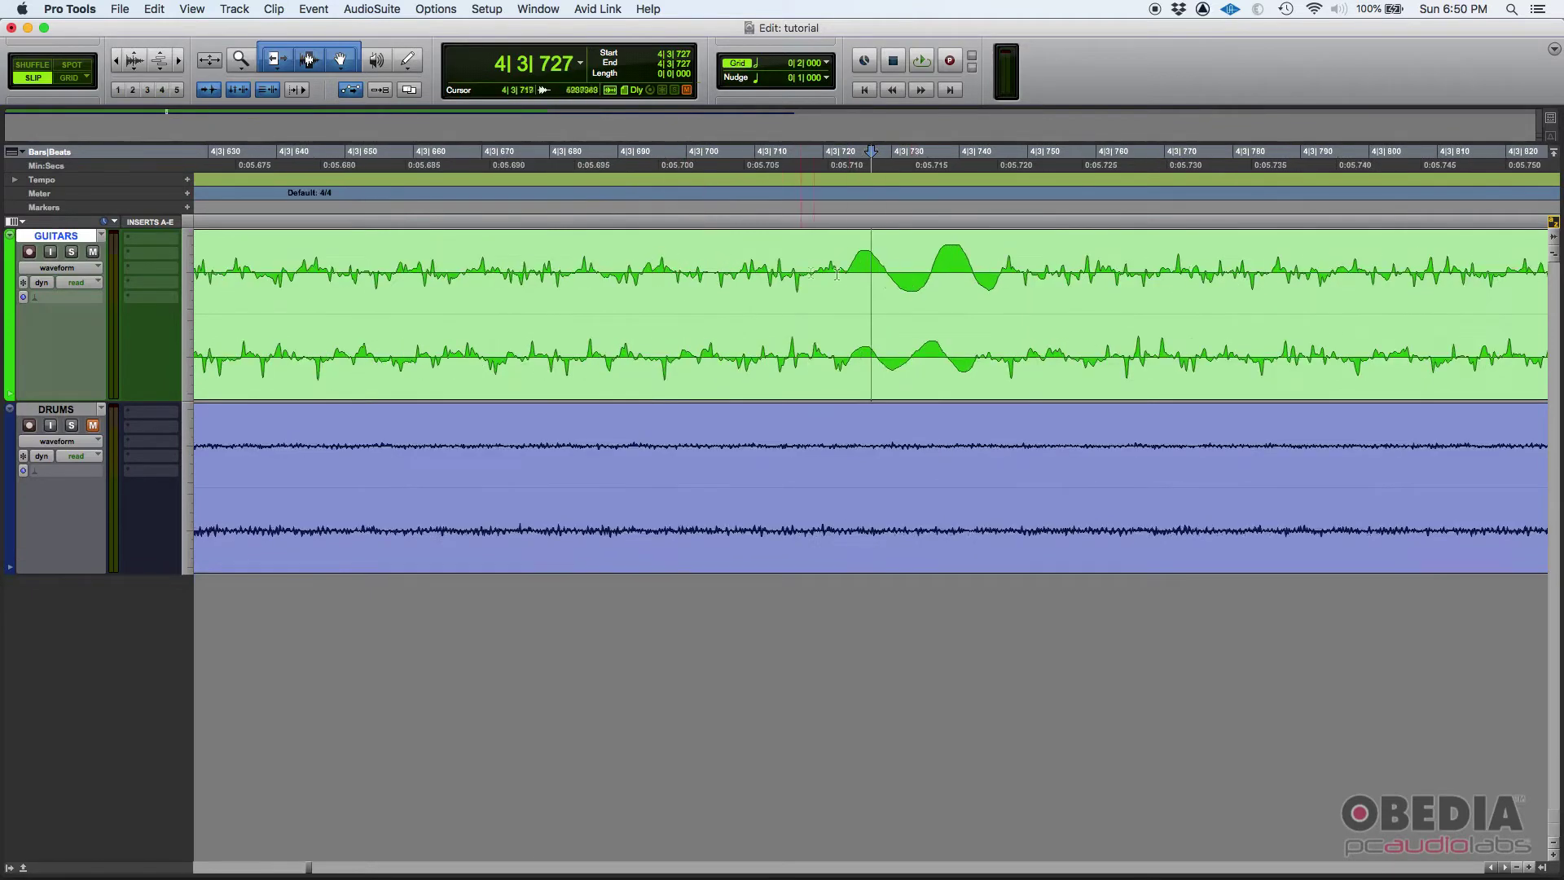
{"action": "key", "text": "super+bracketright"}
{"action": "key", "text": "super+bracketright"}
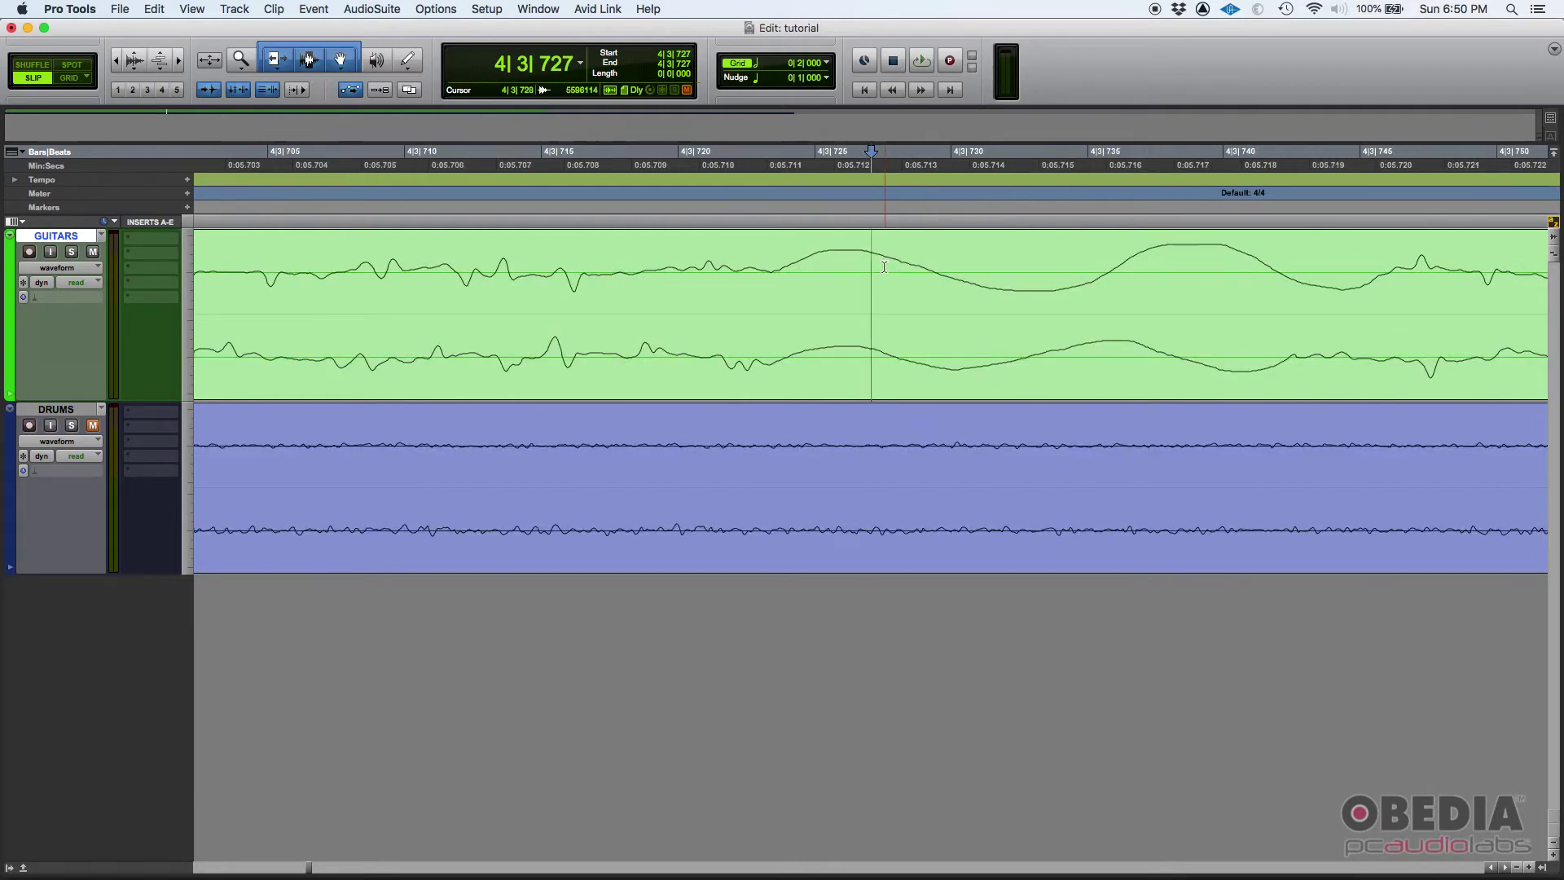
{"action": "left_click", "coordinate": [407, 60]}
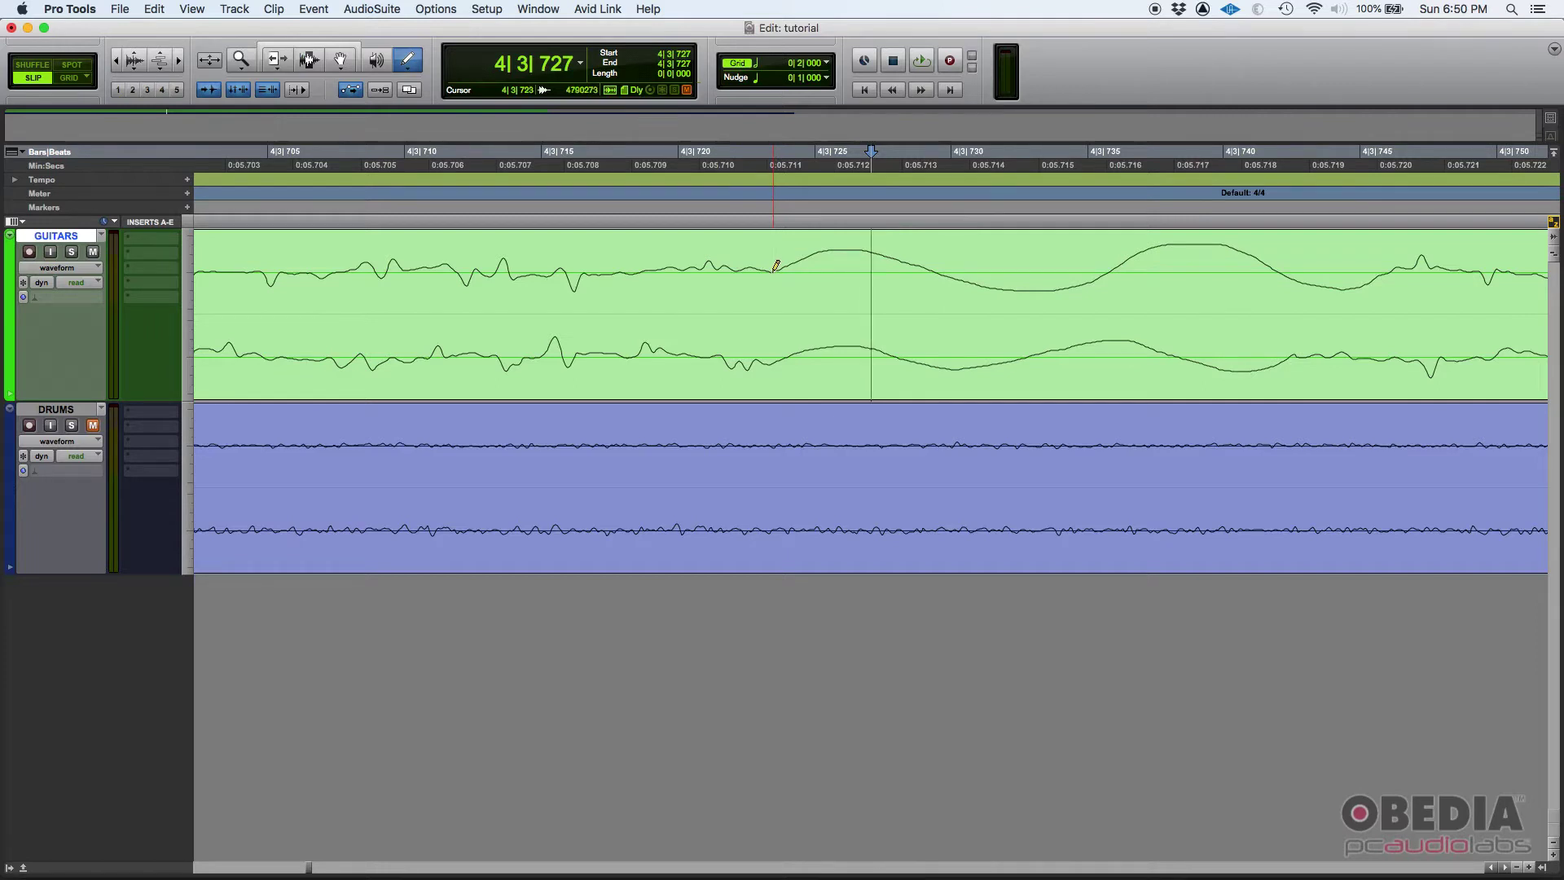
Step: Redraw the upper and lower GUITARS channel waveforms at sample level, then check the zoomed-out view
{"action": "mouse_move", "coordinate": [826, 271]}
{"action": "left_mouse_down"}
{"action": "mouse_move", "coordinate": [944, 260]}
{"action": "mouse_move", "coordinate": [1177, 281]}
{"action": "mouse_move", "coordinate": [1416, 264]}
{"action": "left_mouse_up"}
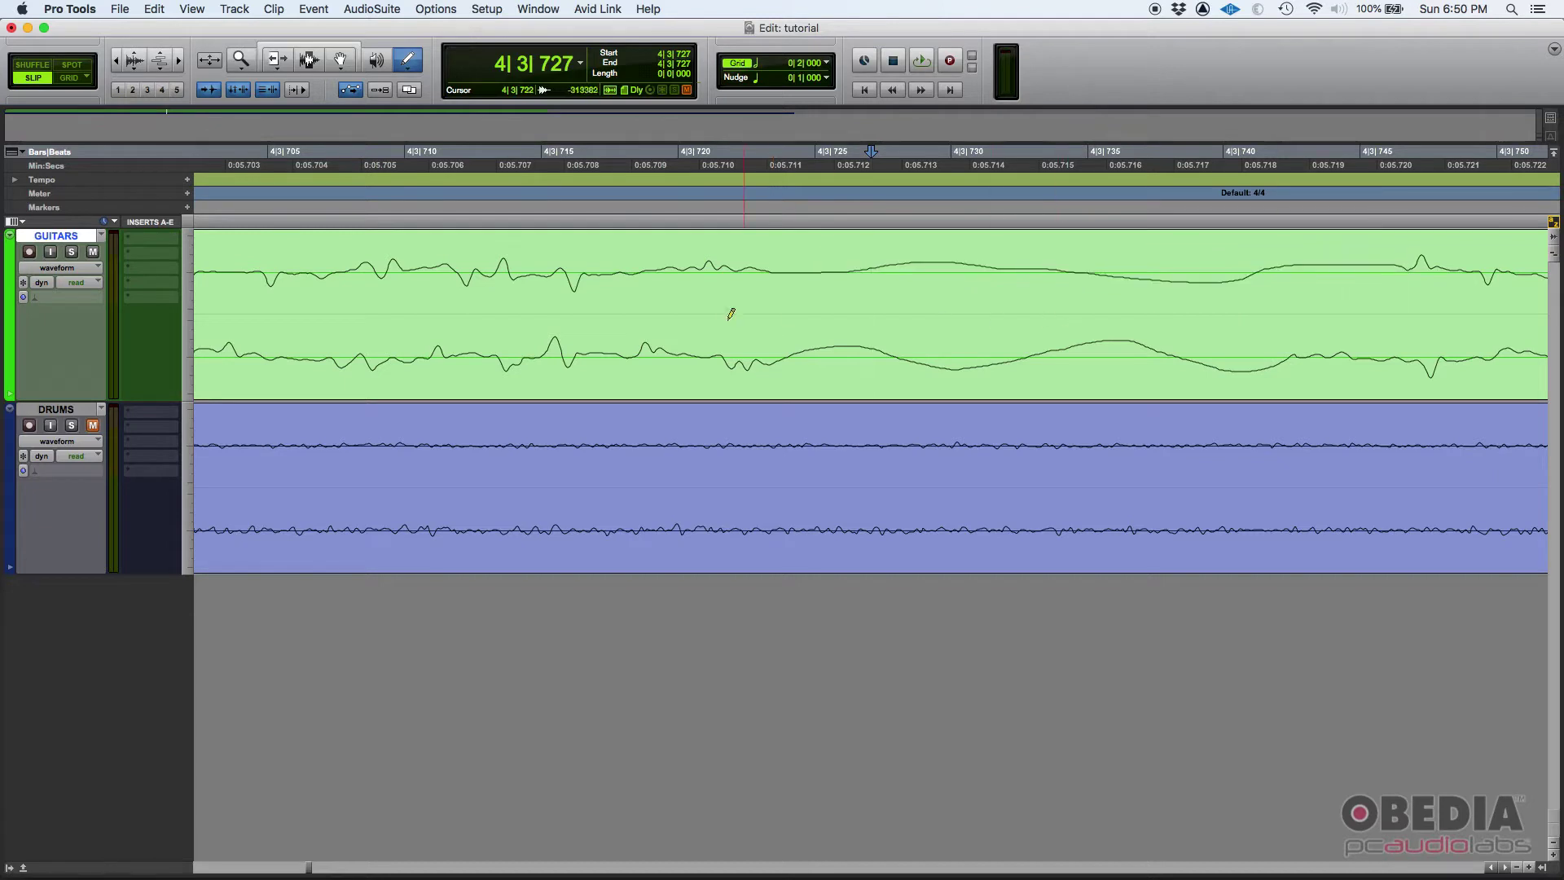
{"action": "mouse_move", "coordinate": [923, 337]}
{"action": "left_mouse_down"}
{"action": "mouse_move", "coordinate": [1115, 363]}
{"action": "mouse_move", "coordinate": [1249, 343]}
{"action": "mouse_move", "coordinate": [1340, 352]}
{"action": "left_mouse_up"}
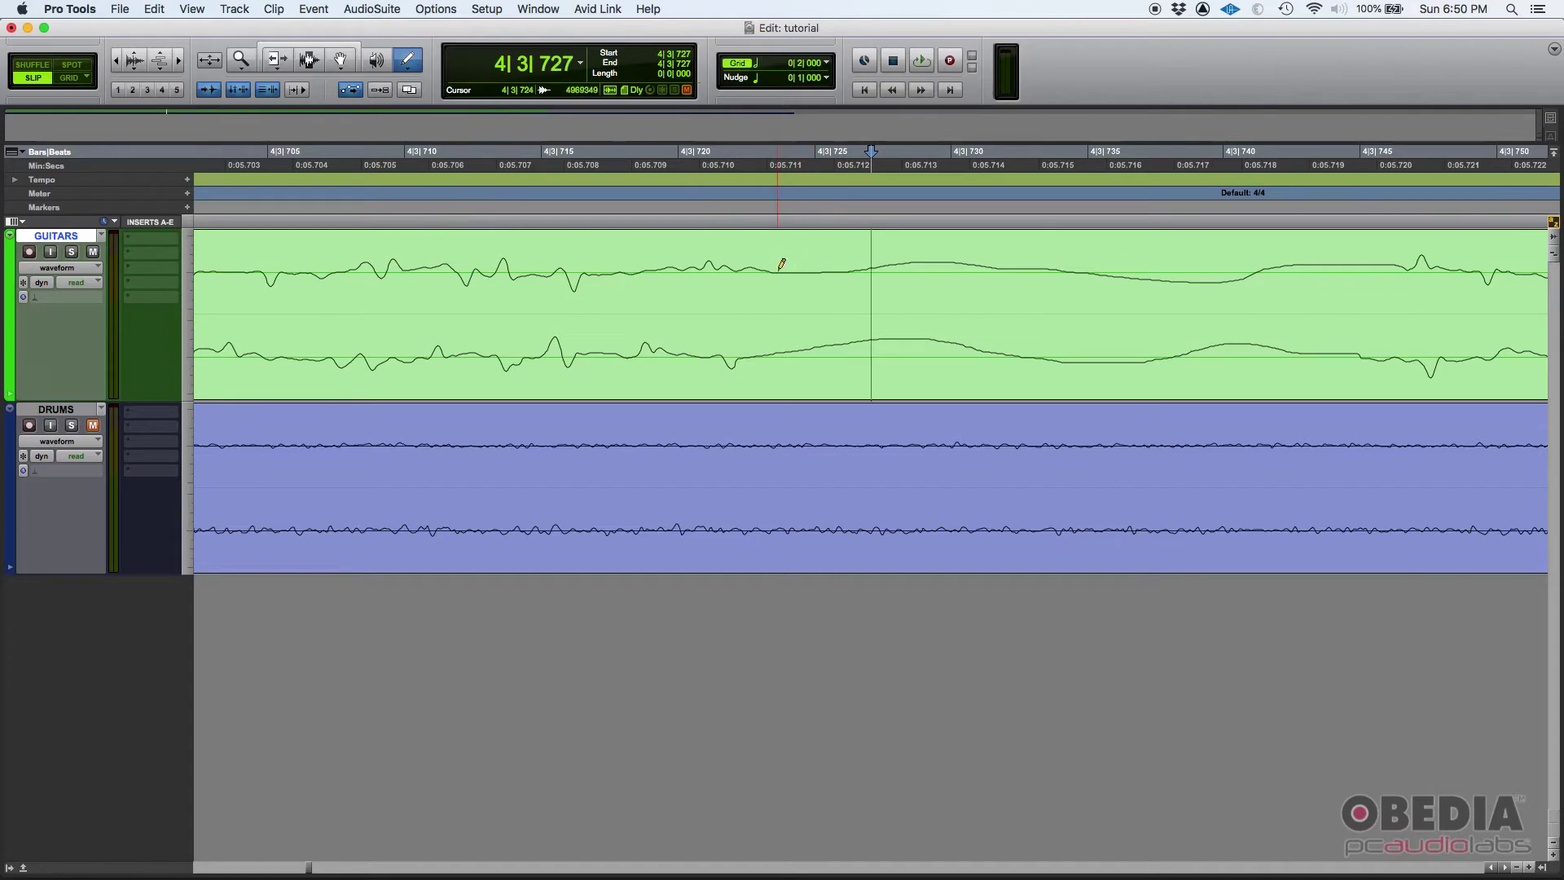
{"action": "key", "text": "r"}
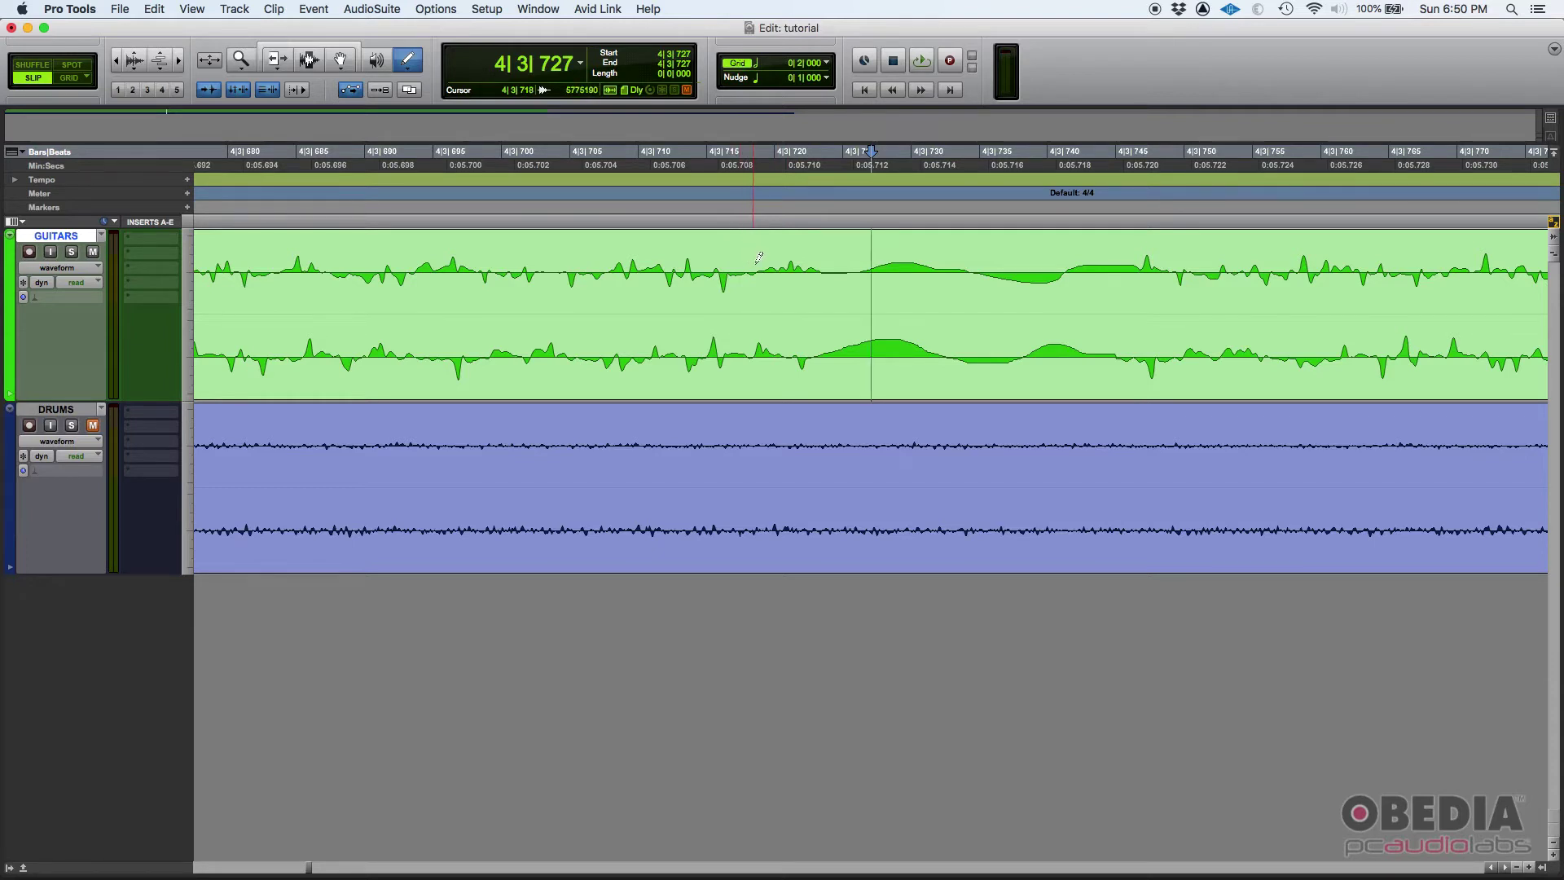
{"action": "key", "text": "t"}
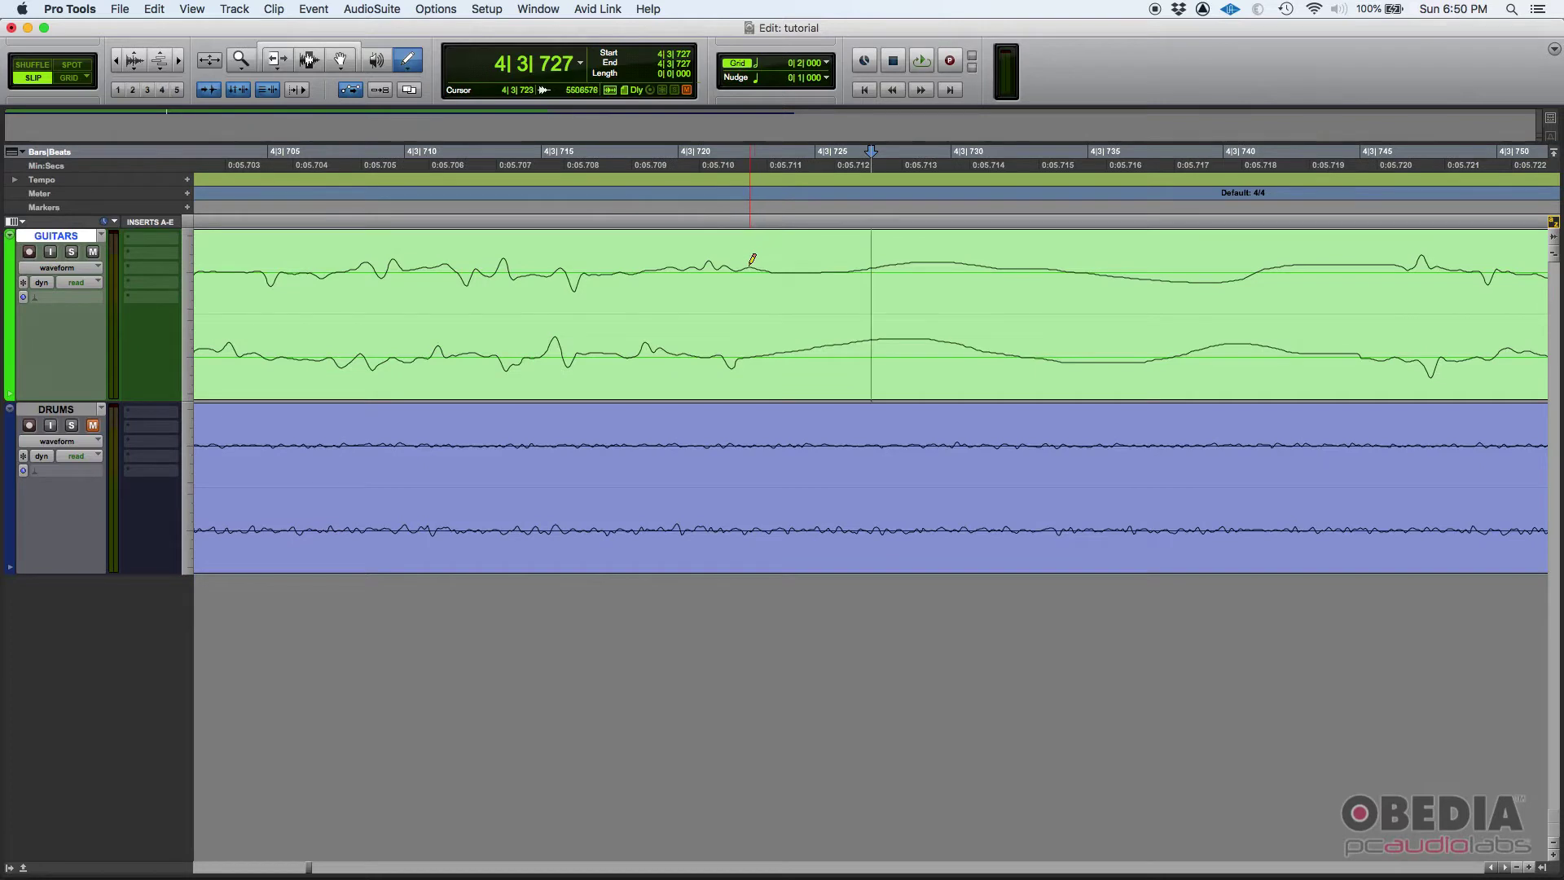
Step: Redraw the top channel to dip then rise and the lower channel rising toward 4|3|727
{"action": "mouse_move", "coordinate": [750, 267]}
{"action": "left_mouse_down"}
{"action": "mouse_move", "coordinate": [806, 284]}
{"action": "mouse_move", "coordinate": [913, 262]}
{"action": "left_mouse_up"}
{"action": "mouse_move", "coordinate": [717, 355]}
{"action": "left_mouse_down"}
{"action": "mouse_move", "coordinate": [787, 359]}
{"action": "mouse_move", "coordinate": [860, 334]}
{"action": "mouse_move", "coordinate": [978, 340]}
{"action": "left_mouse_up"}
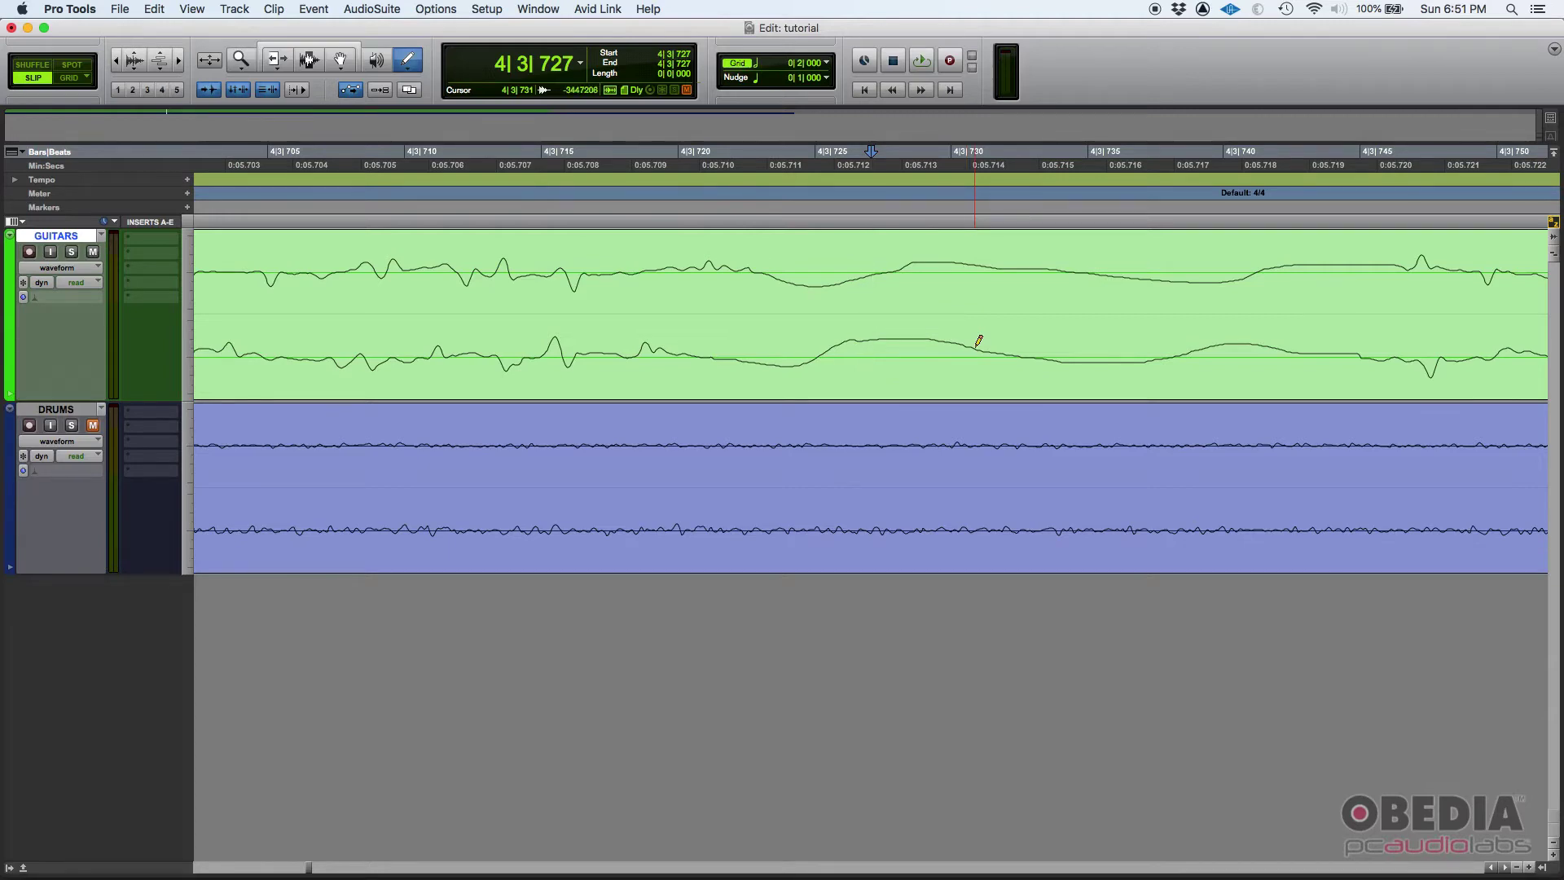
{"action": "key", "text": "r"}
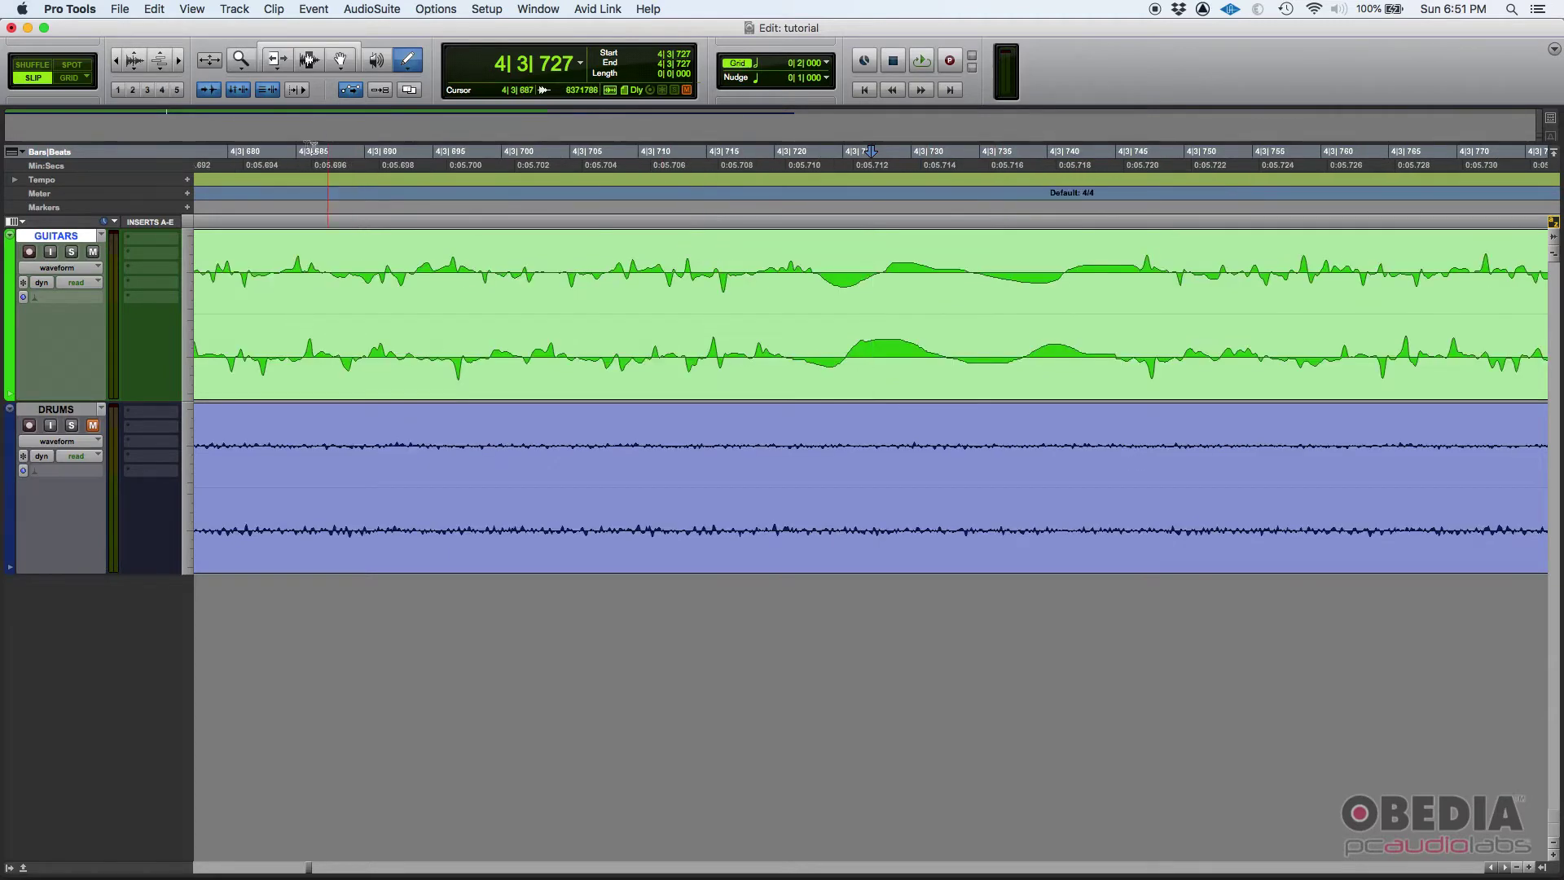
{"action": "left_click", "coordinate": [237, 10]}
Step: Create a new stereo Instrument track, Inst 2
{"action": "left_click", "coordinate": [438, 283]}
{"action": "left_click", "coordinate": [632, 317]}
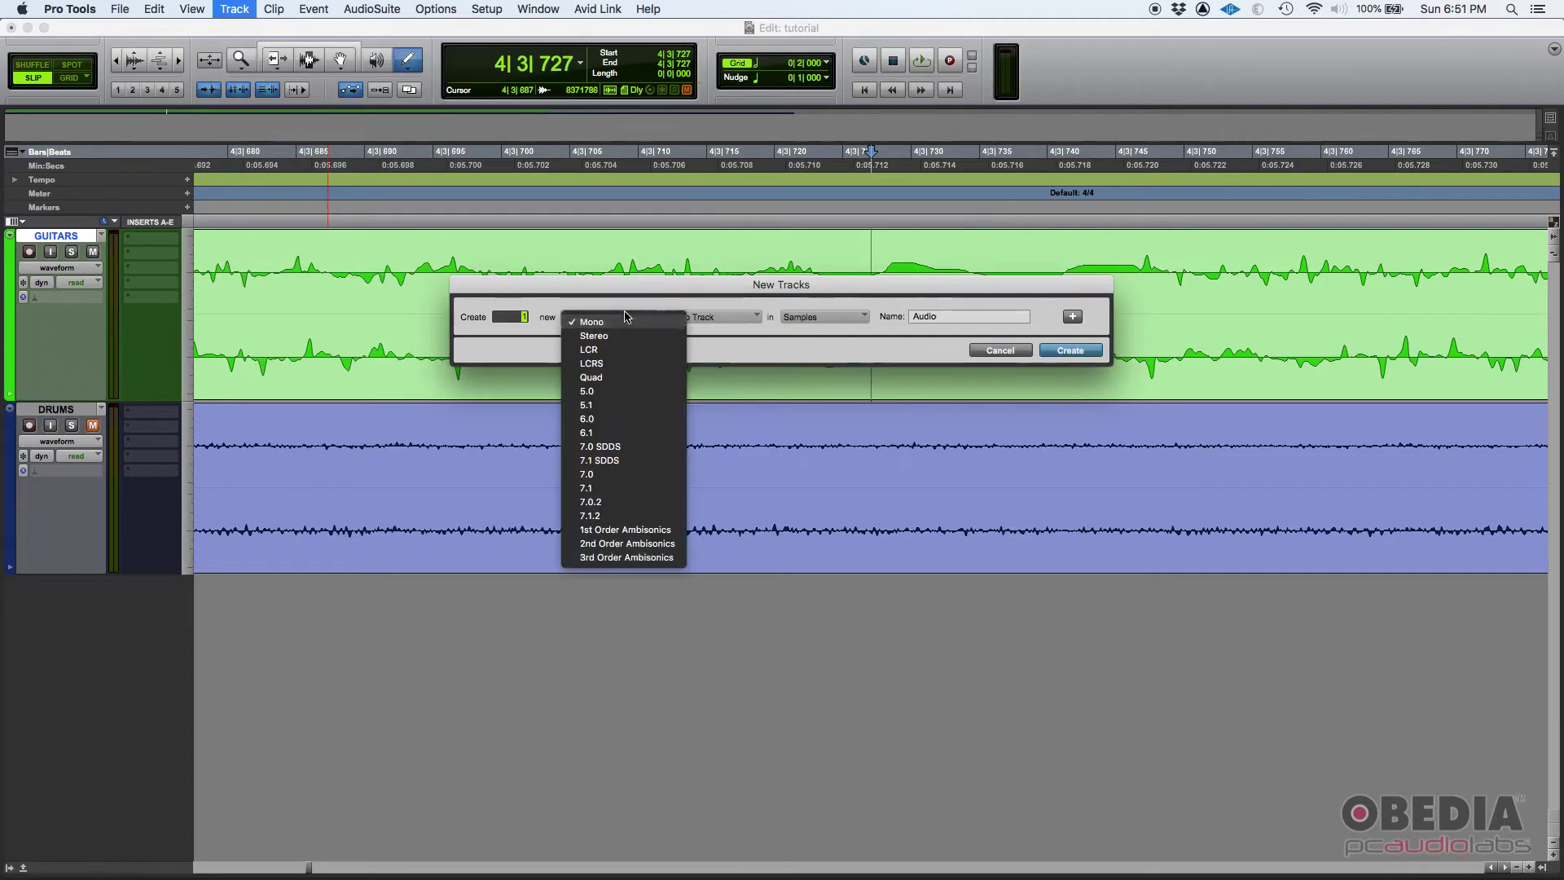
{"action": "left_click", "coordinate": [624, 334]}
{"action": "left_click", "coordinate": [724, 317]}
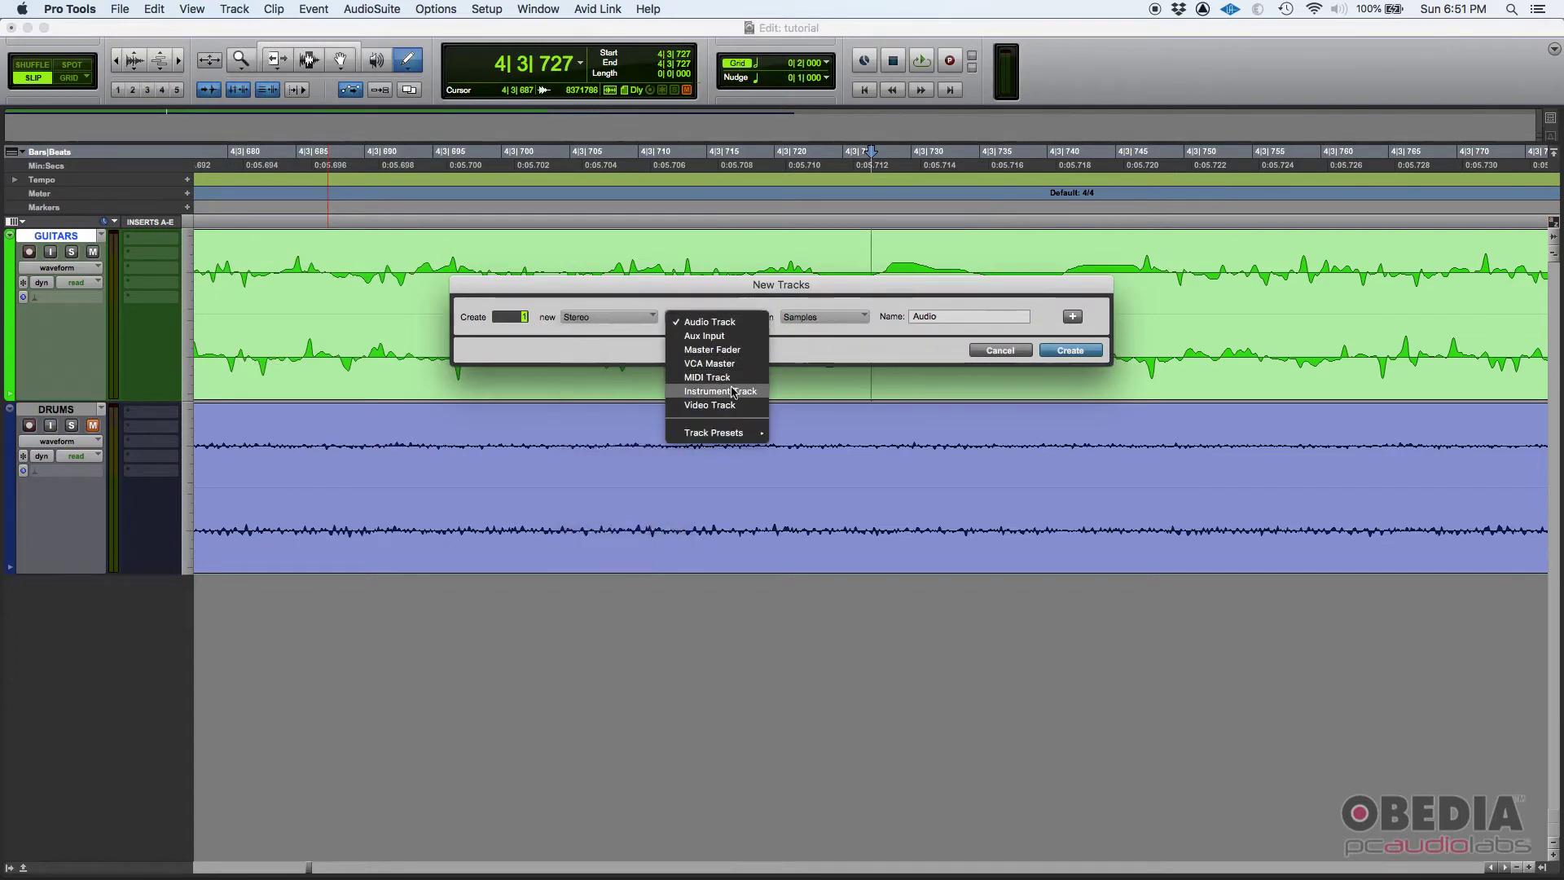
{"action": "left_click", "coordinate": [721, 392]}
{"action": "left_click", "coordinate": [1061, 352]}
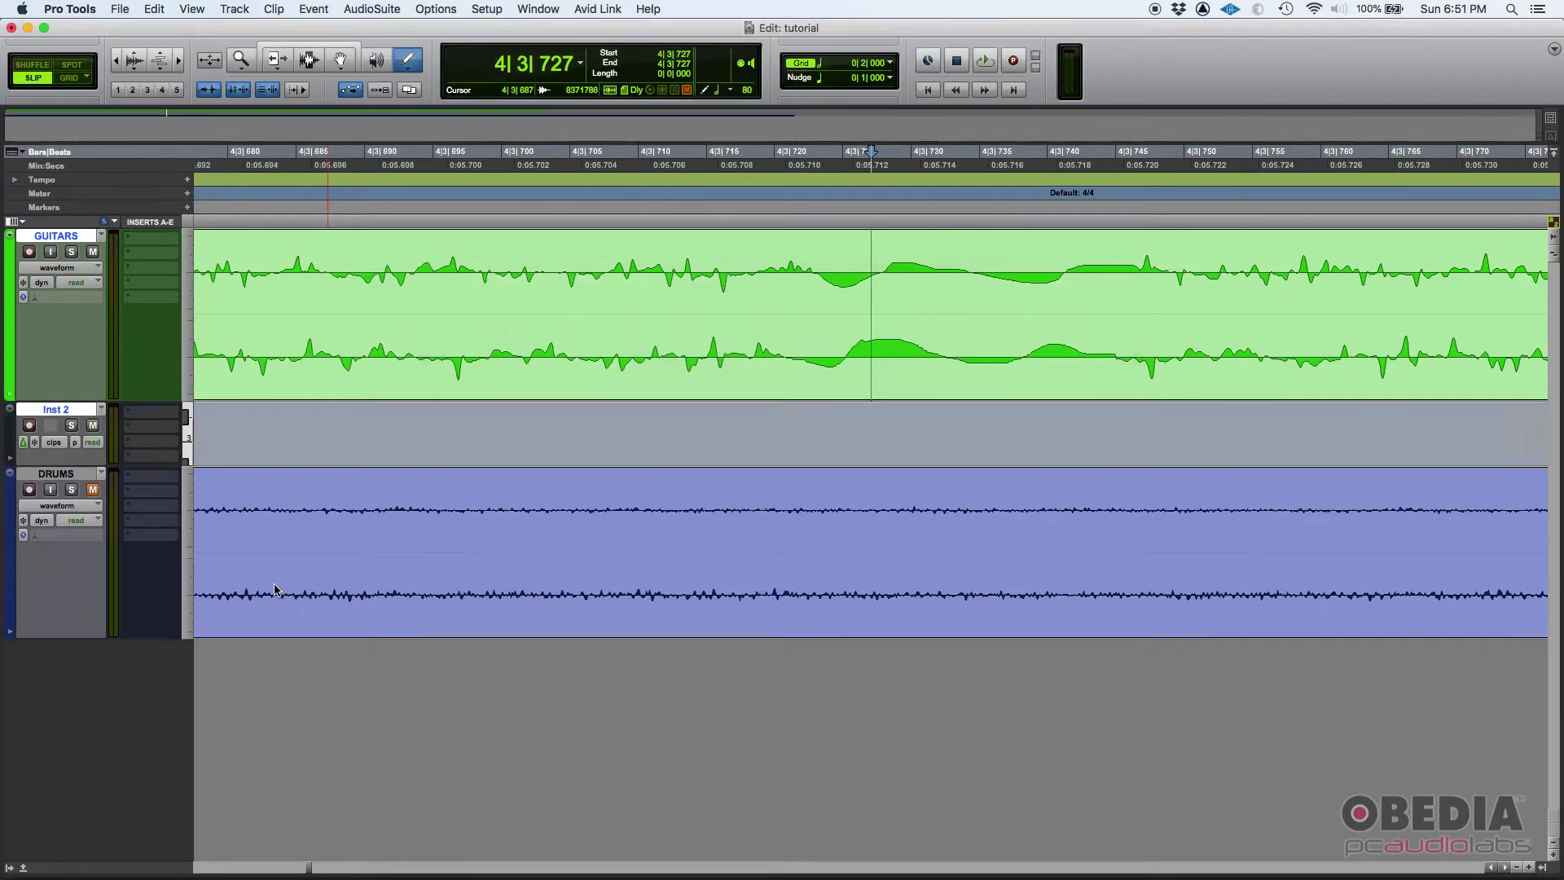
Step: Drag the Inst 2 track's lower edge down to make it taller
{"action": "left_click", "coordinate": [59, 465]}
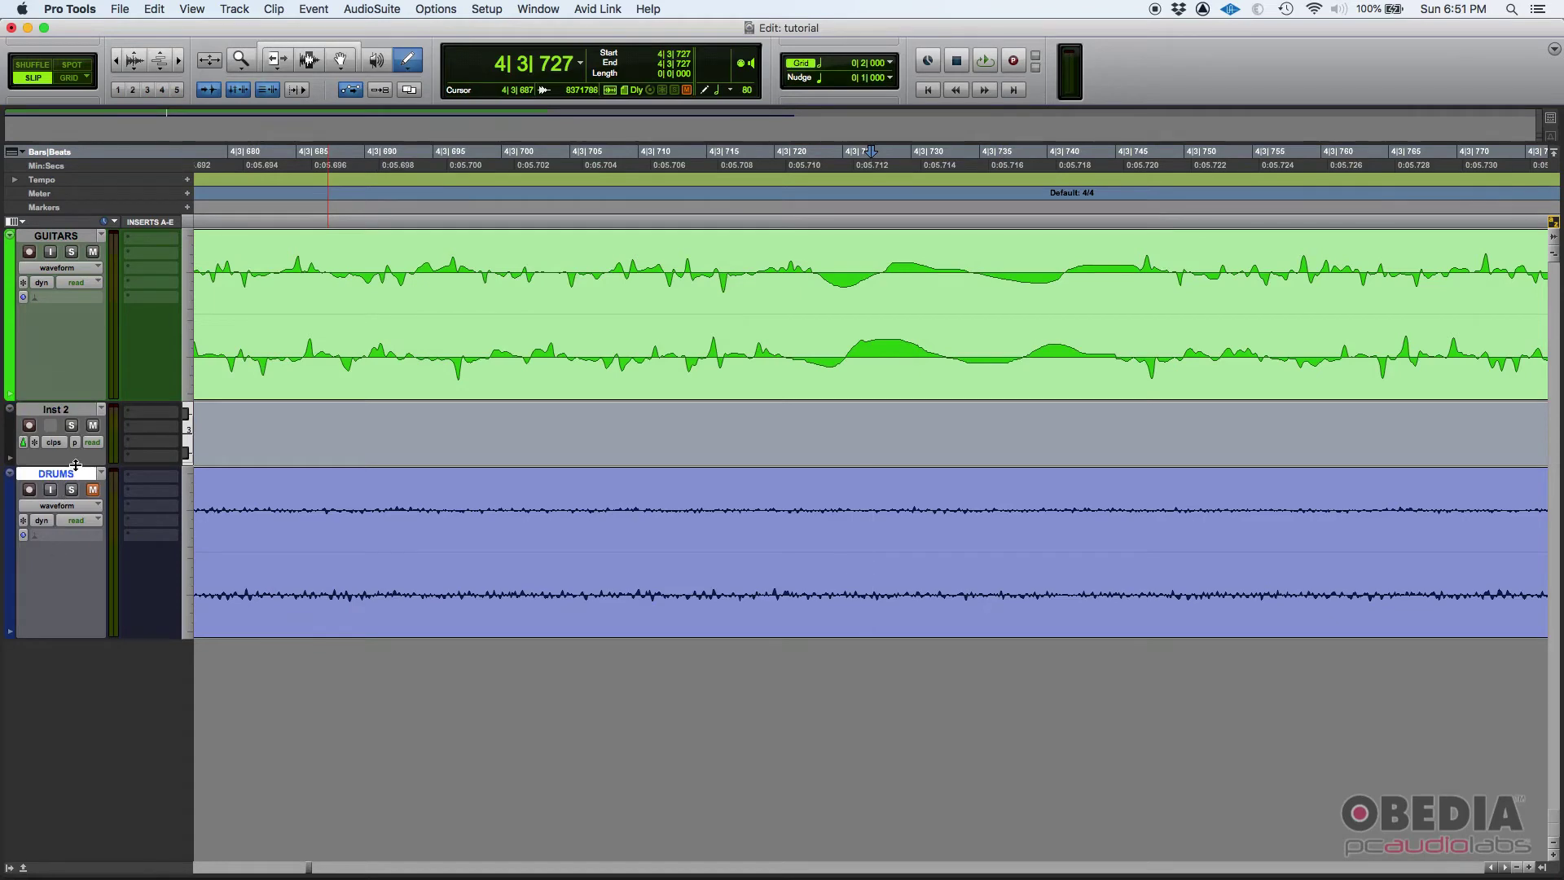
{"action": "left_click_drag", "start_coordinate": [75, 469], "coordinate": [77, 534]}
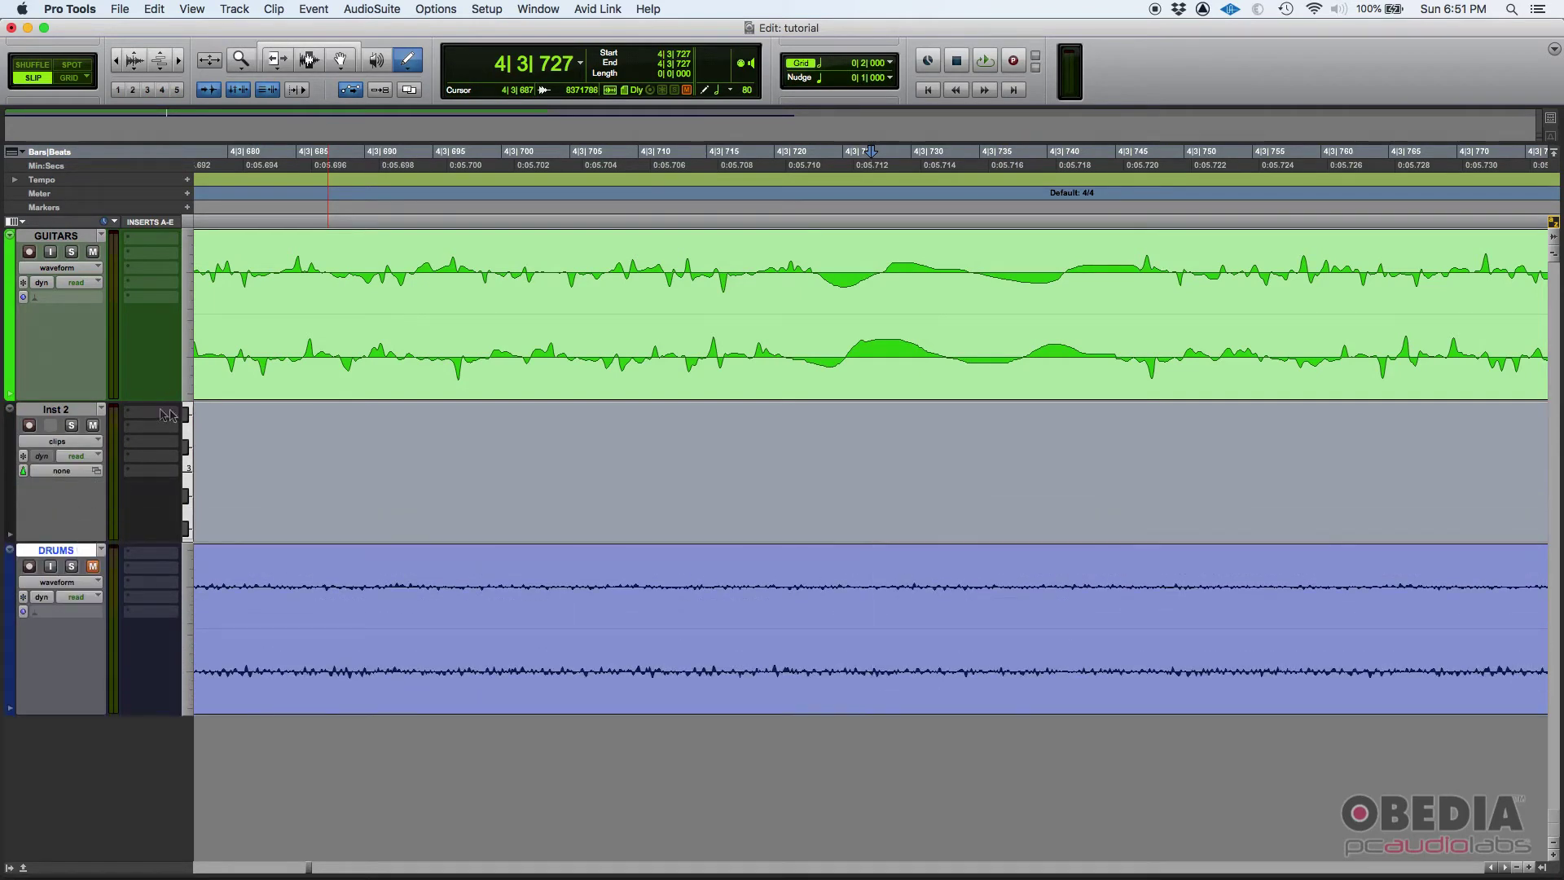
{"action": "left_click", "coordinate": [152, 411]}
{"action": "mouse_move", "coordinate": [213, 421]}
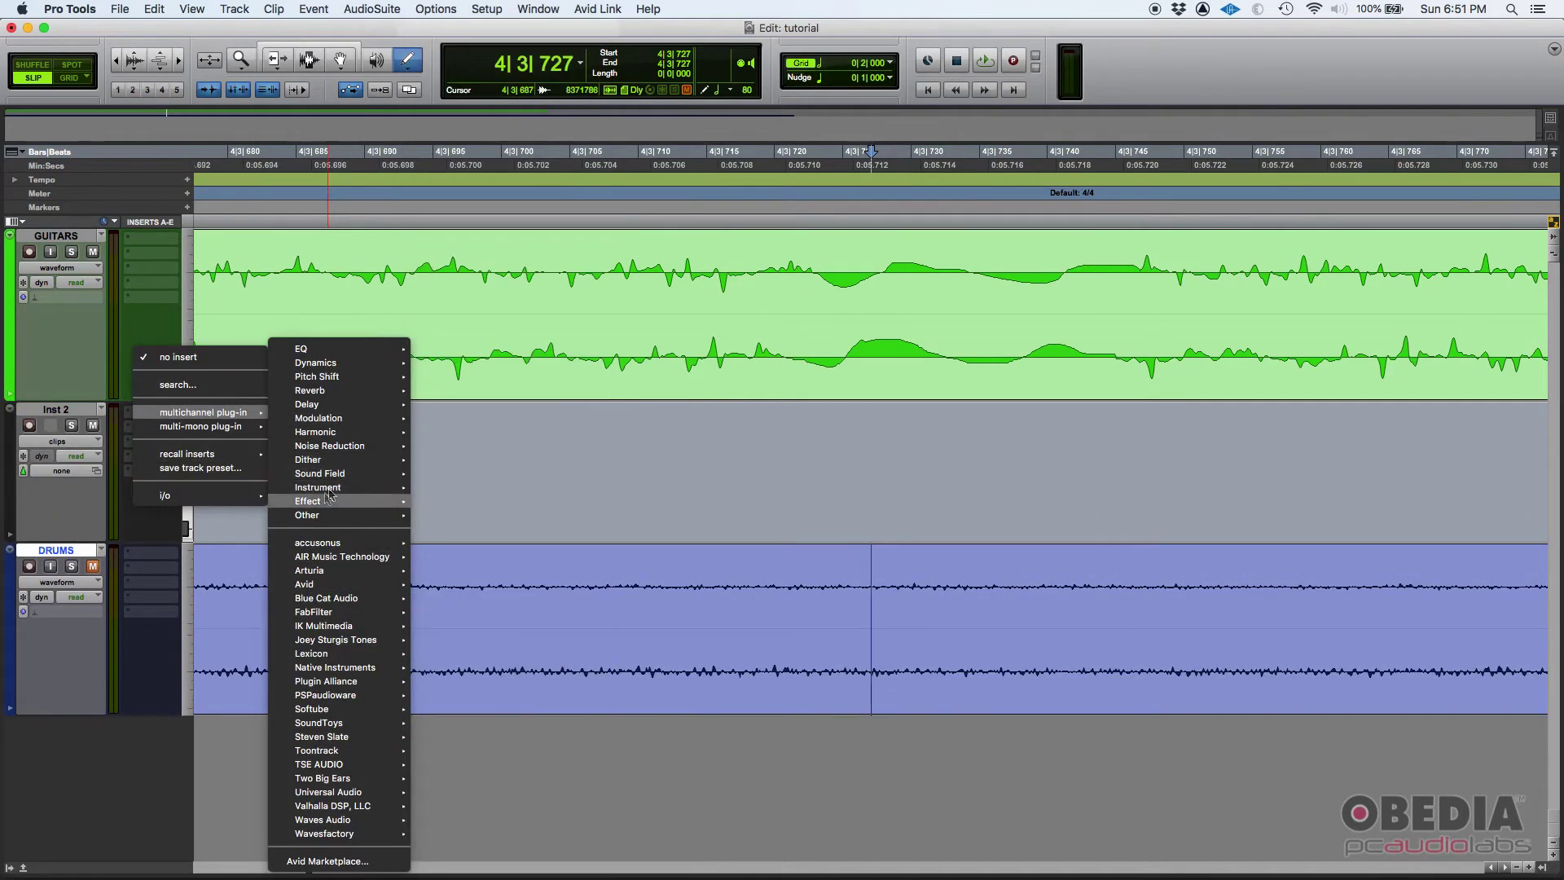
Step: Insert the Mini Grand (stereo) instrument plug-in on Inst 2 and close its window
{"action": "mouse_move", "coordinate": [340, 487]}
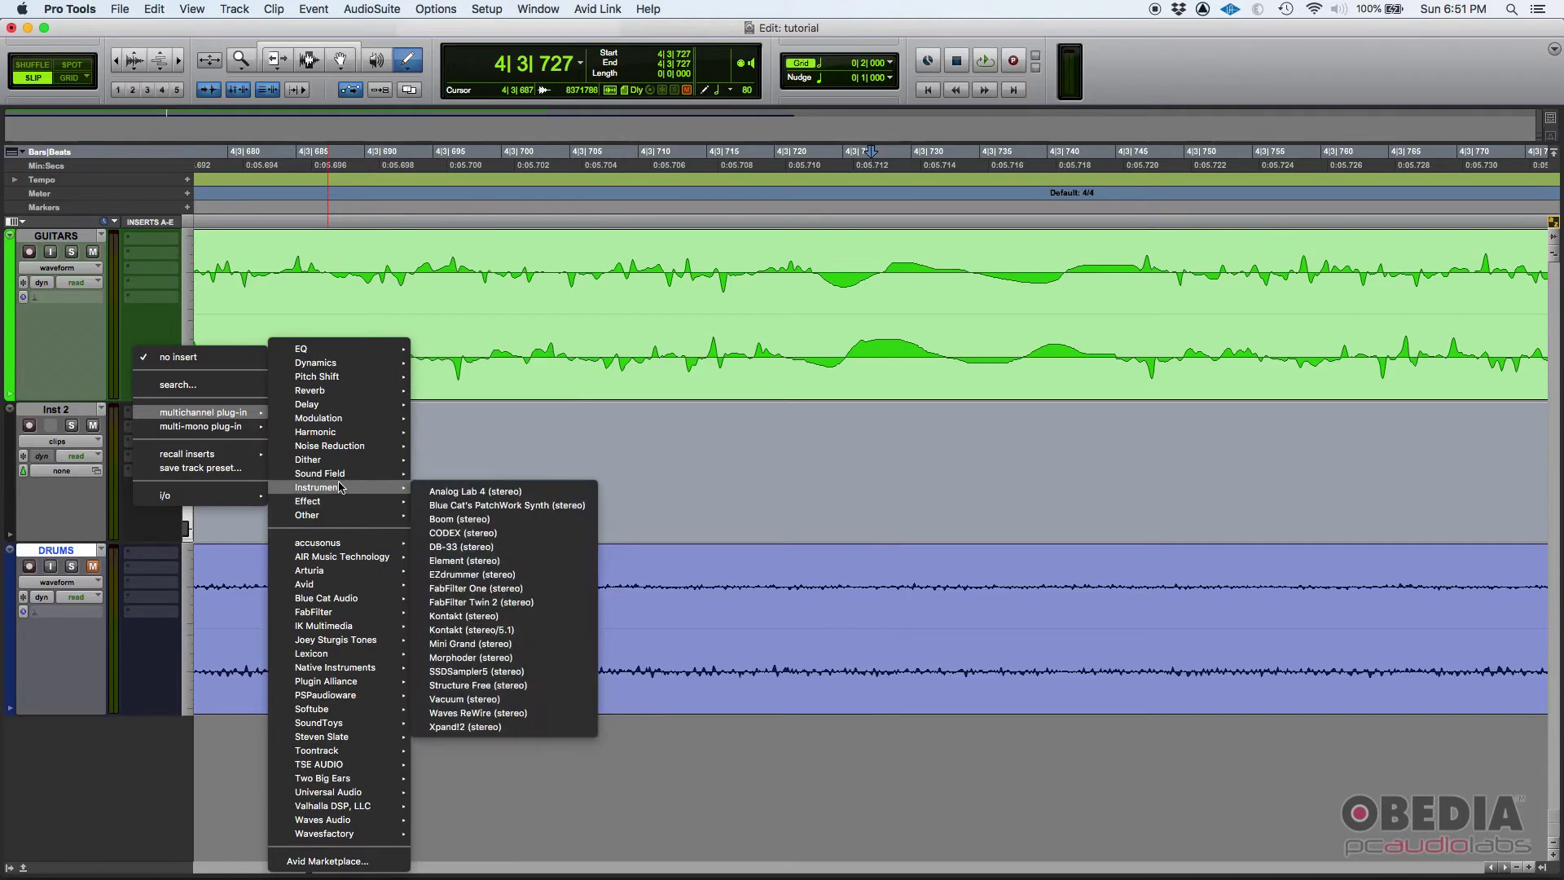
{"action": "left_click", "coordinate": [471, 644]}
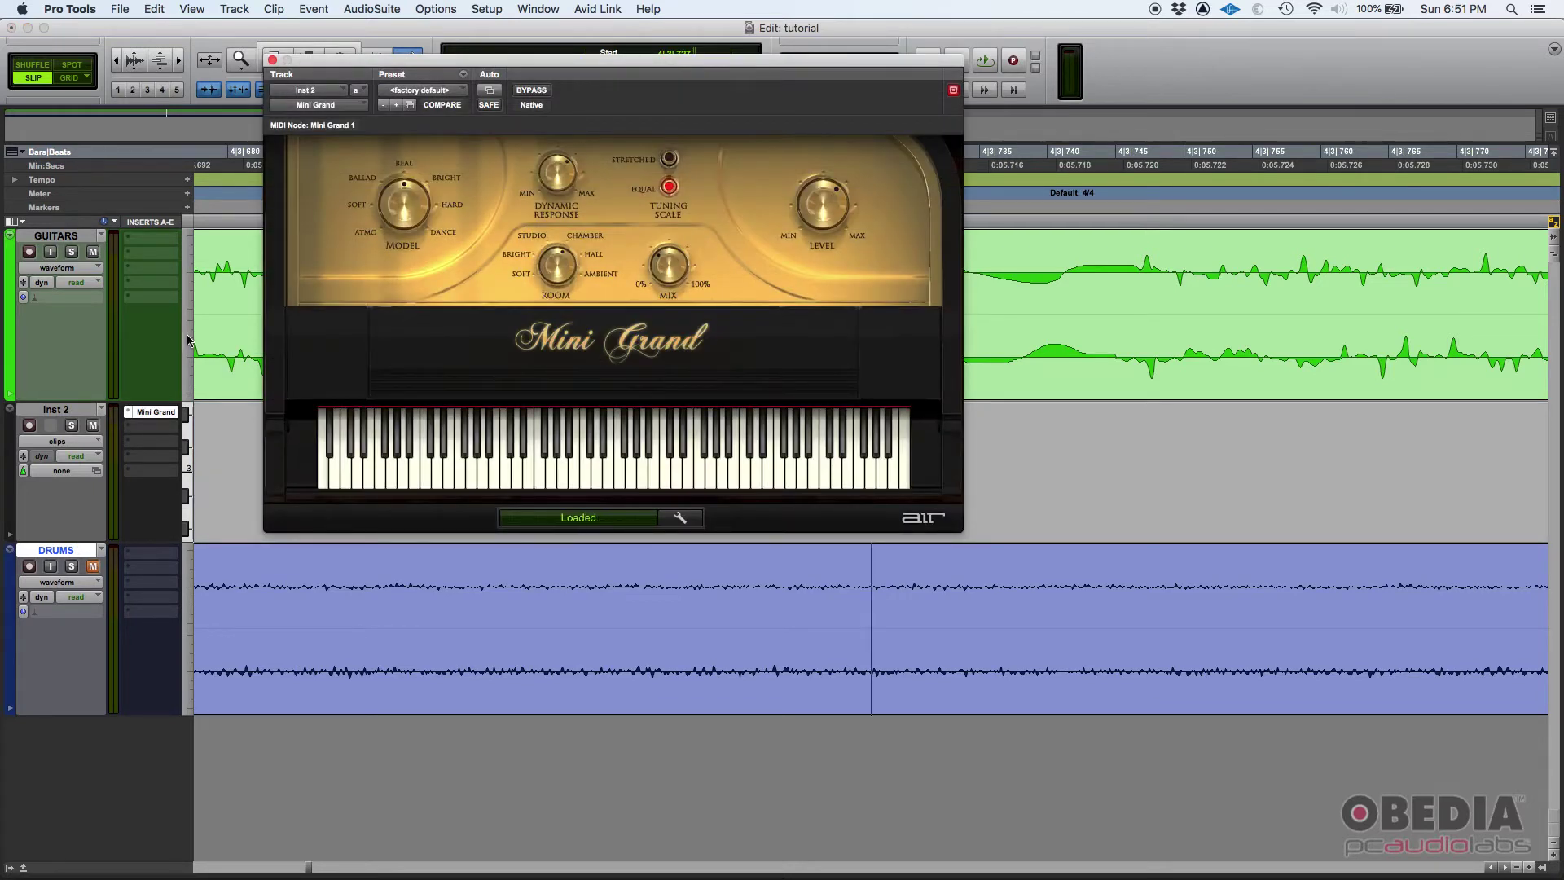
{"action": "left_click", "coordinate": [272, 60]}
{"action": "left_click", "coordinate": [553, 8]}
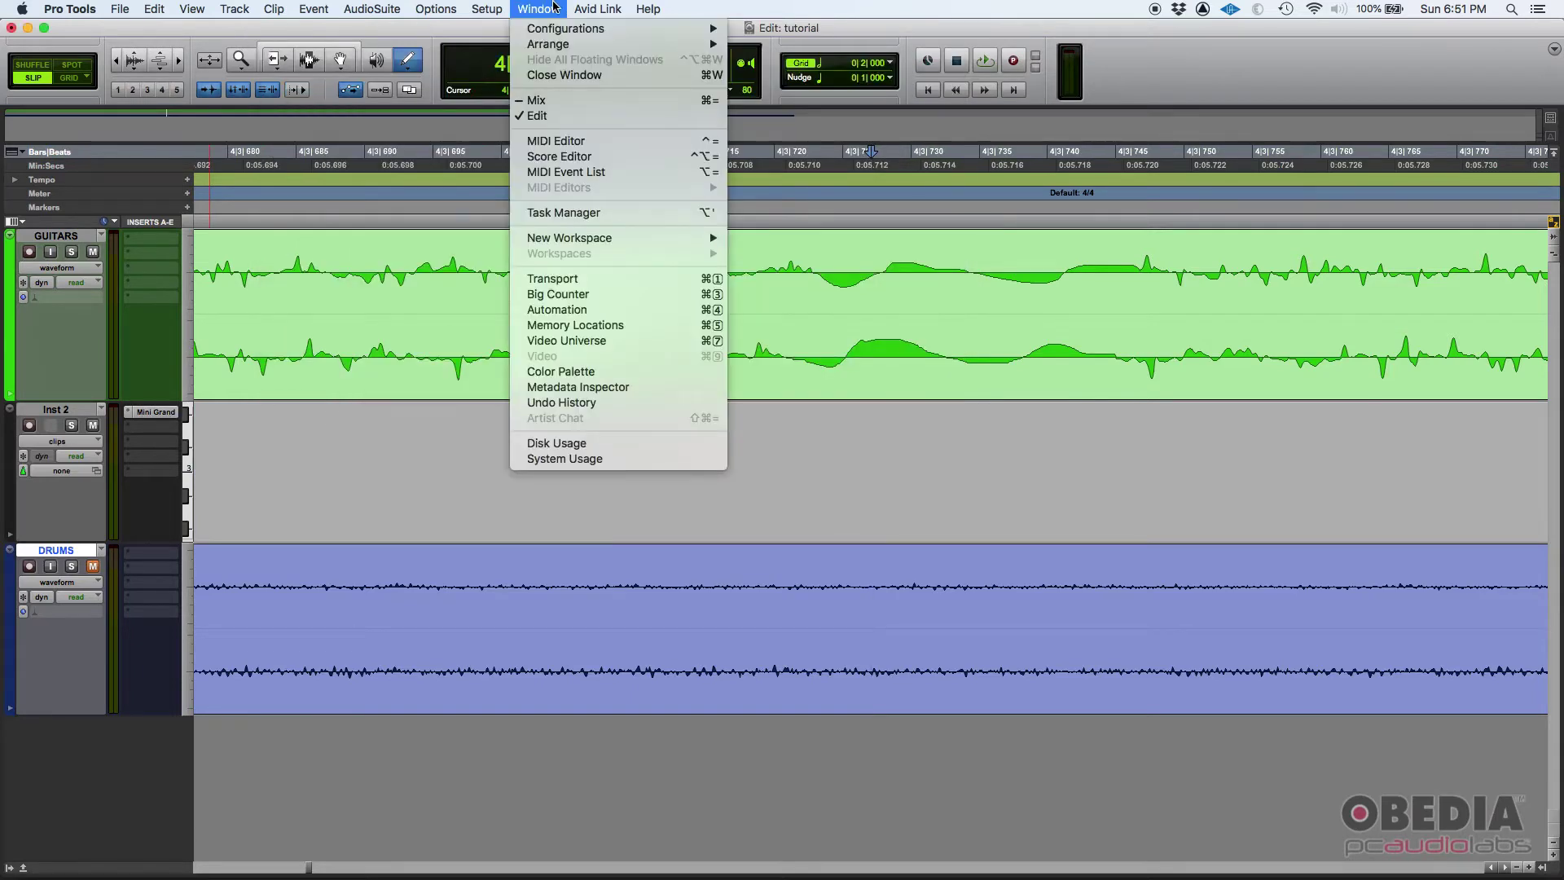
Step: In Inst 2's MIDI editor, draw notes at 1|2, 1|3, 1|4, 2|1, near 2|3, plus a long note to about 3|4
{"action": "left_click", "coordinate": [562, 140]}
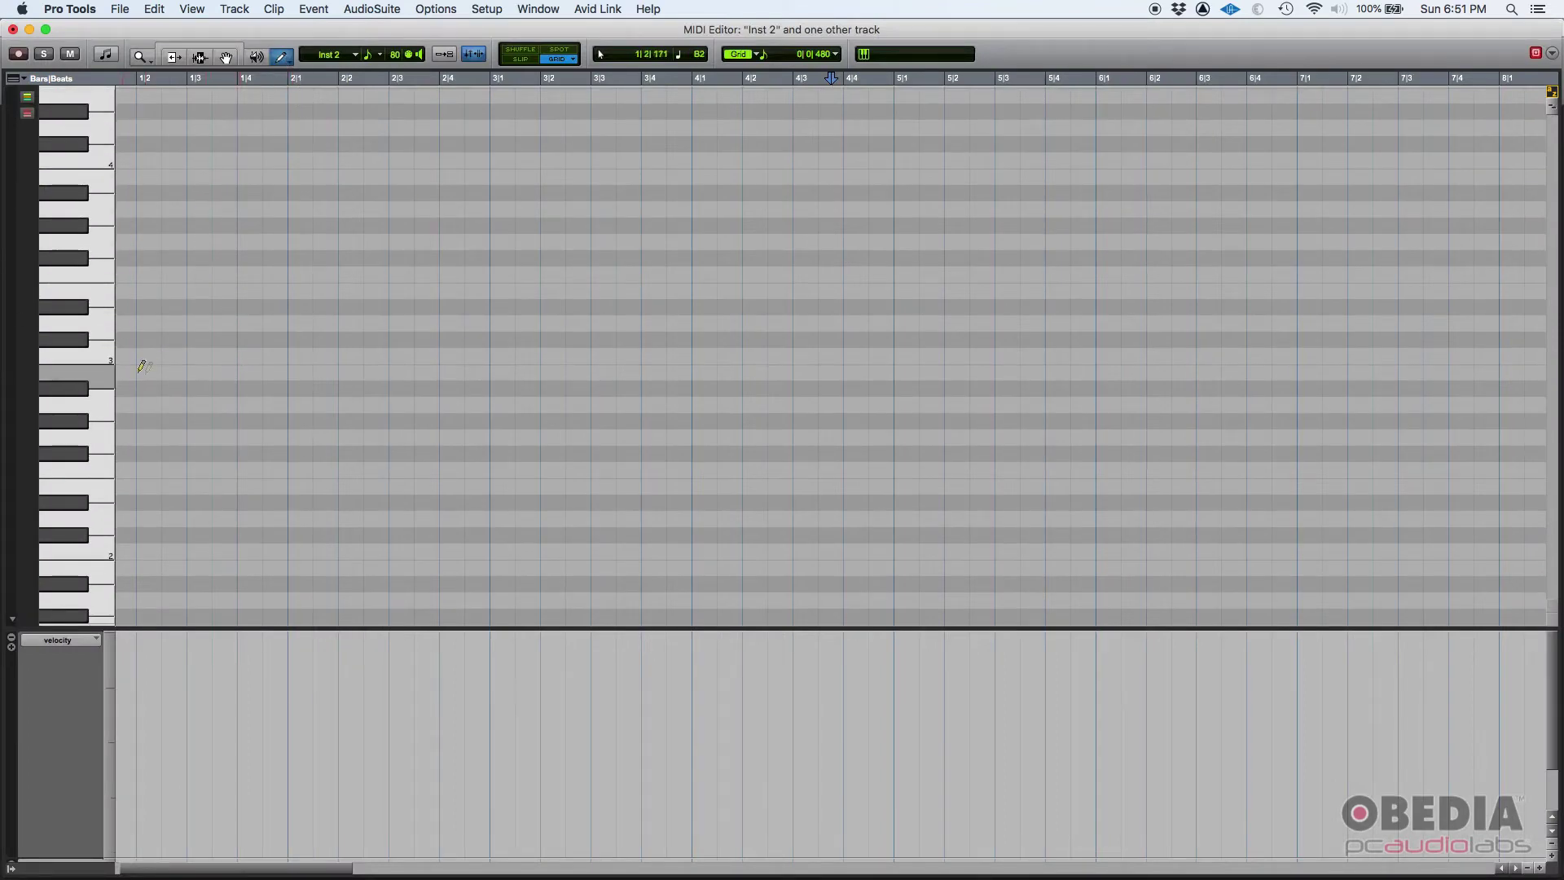
{"action": "left_click", "coordinate": [168, 372]}
{"action": "left_click", "coordinate": [220, 372]}
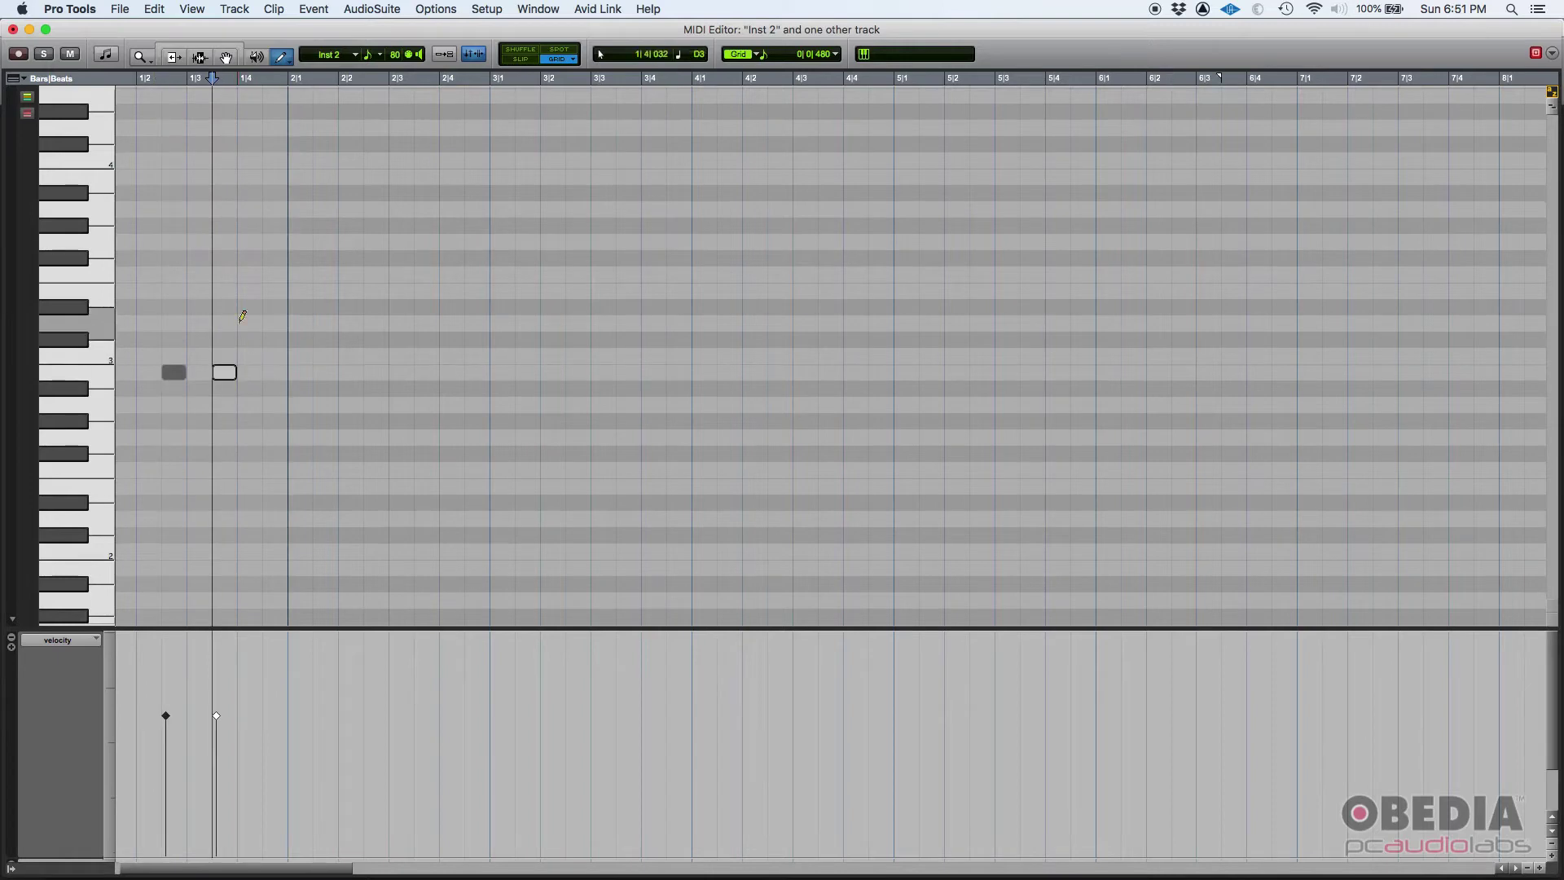
{"action": "left_click", "coordinate": [244, 324]}
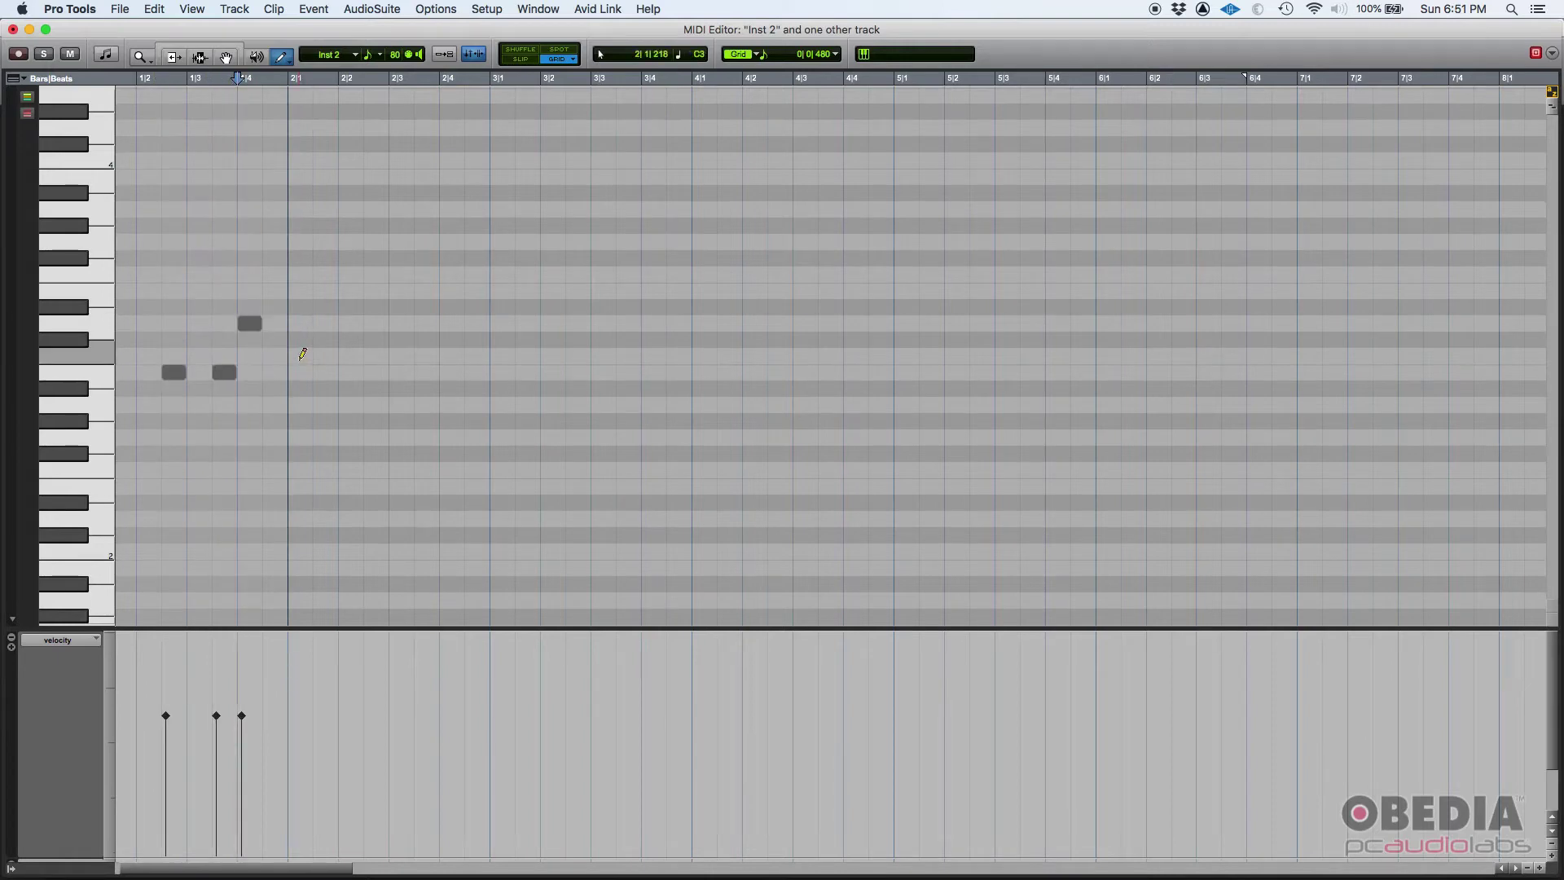
{"action": "left_click", "coordinate": [299, 356]}
{"action": "left_click", "coordinate": [417, 389]}
{"action": "left_click_drag", "start_coordinate": [169, 274], "coordinate": [664, 274]}
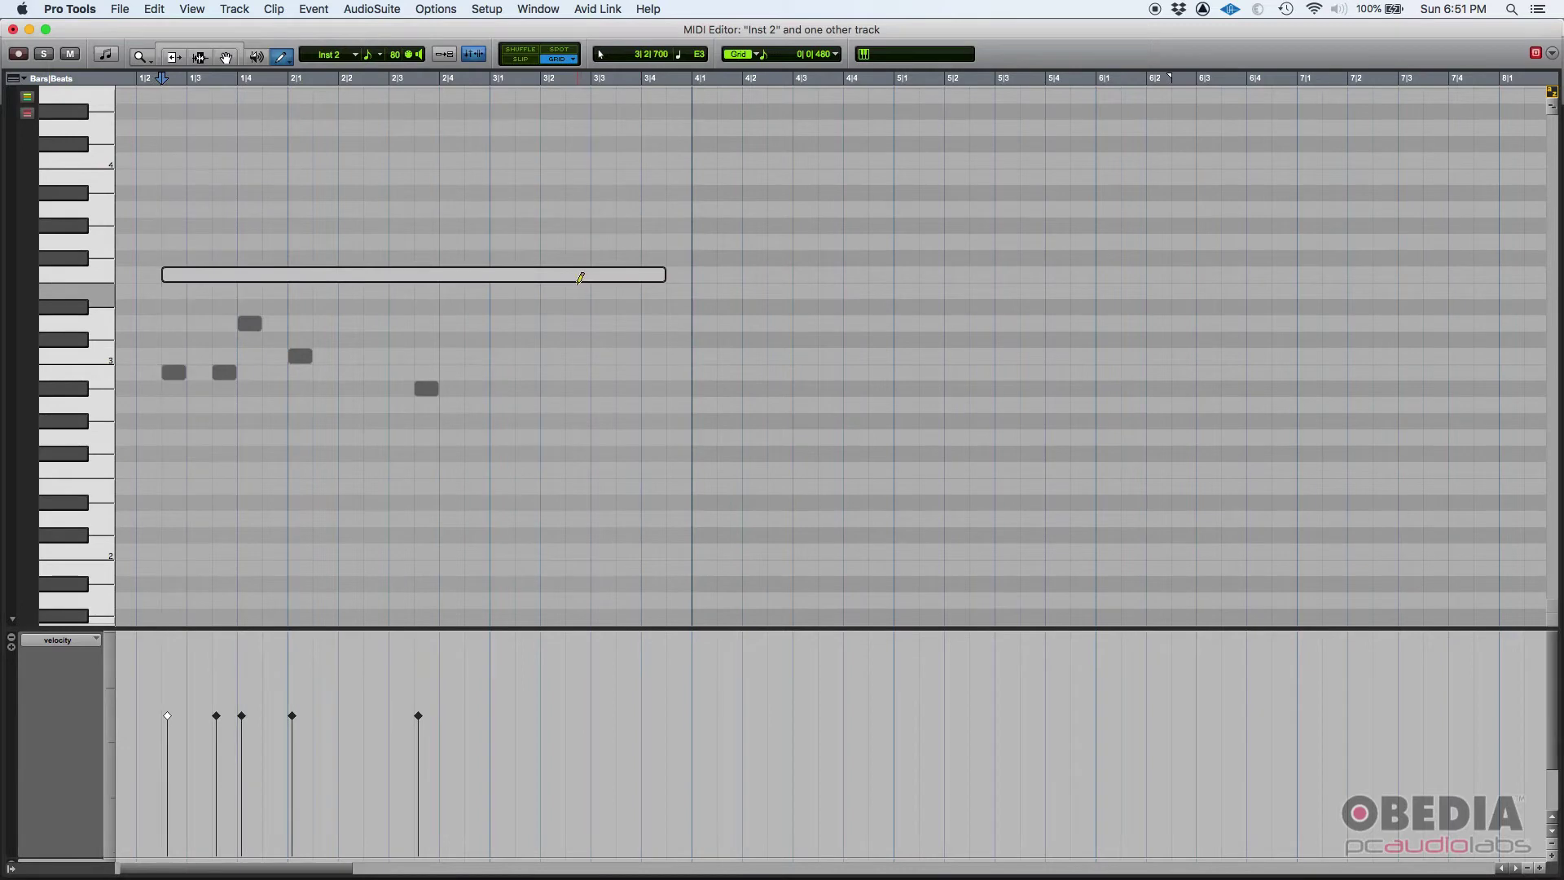
Step: Solo Inst 2, play back the drawn notes, and close the MIDI editor
{"action": "left_click", "coordinate": [44, 54]}
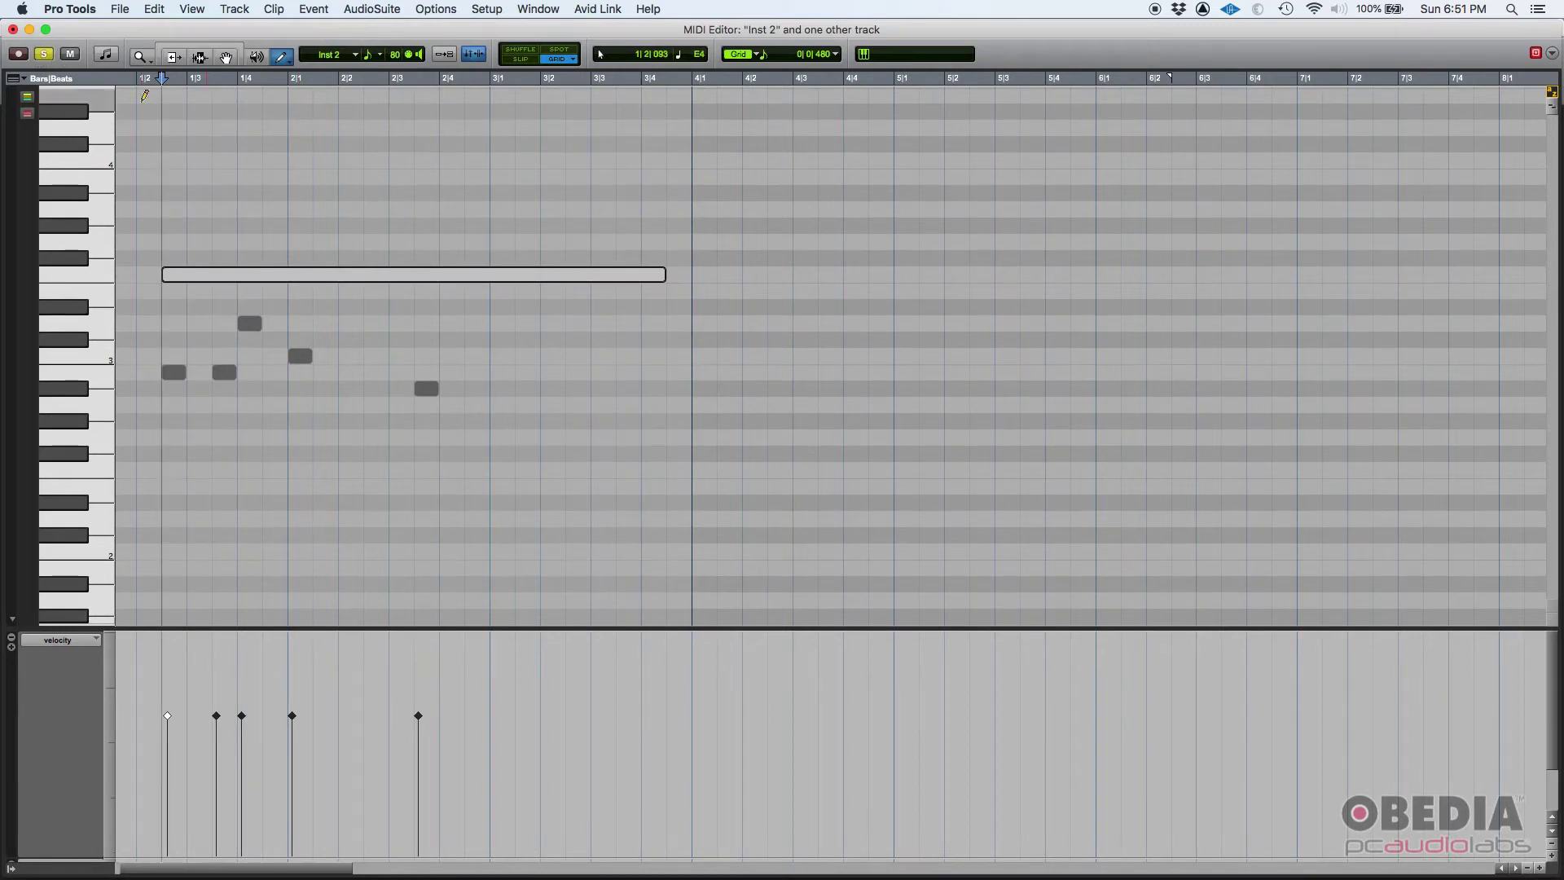
{"action": "key", "text": "space"}
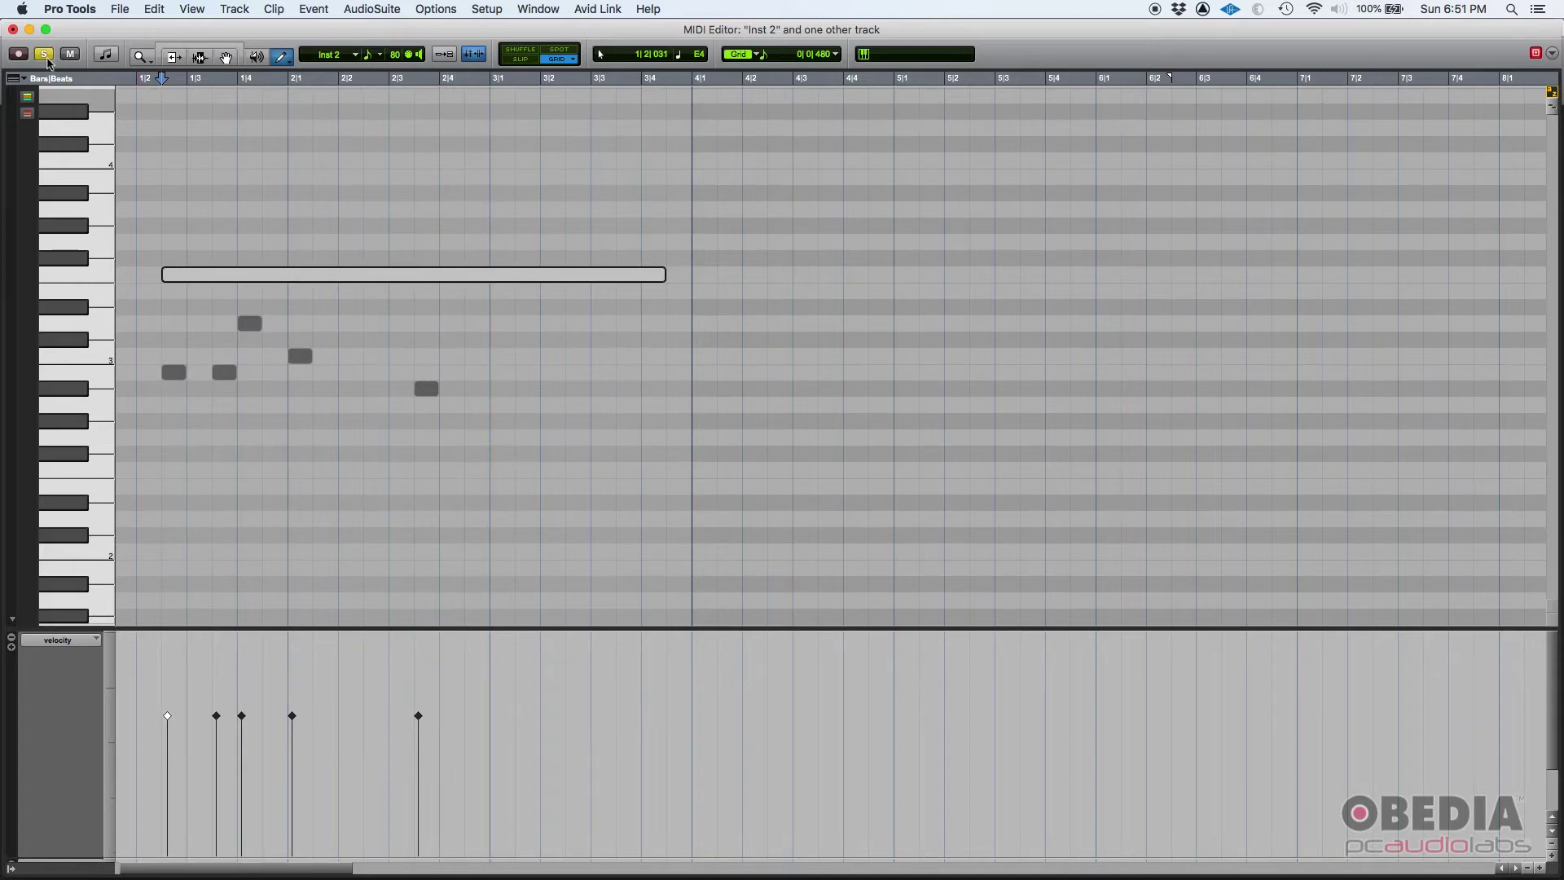
{"action": "left_click", "coordinate": [12, 29]}
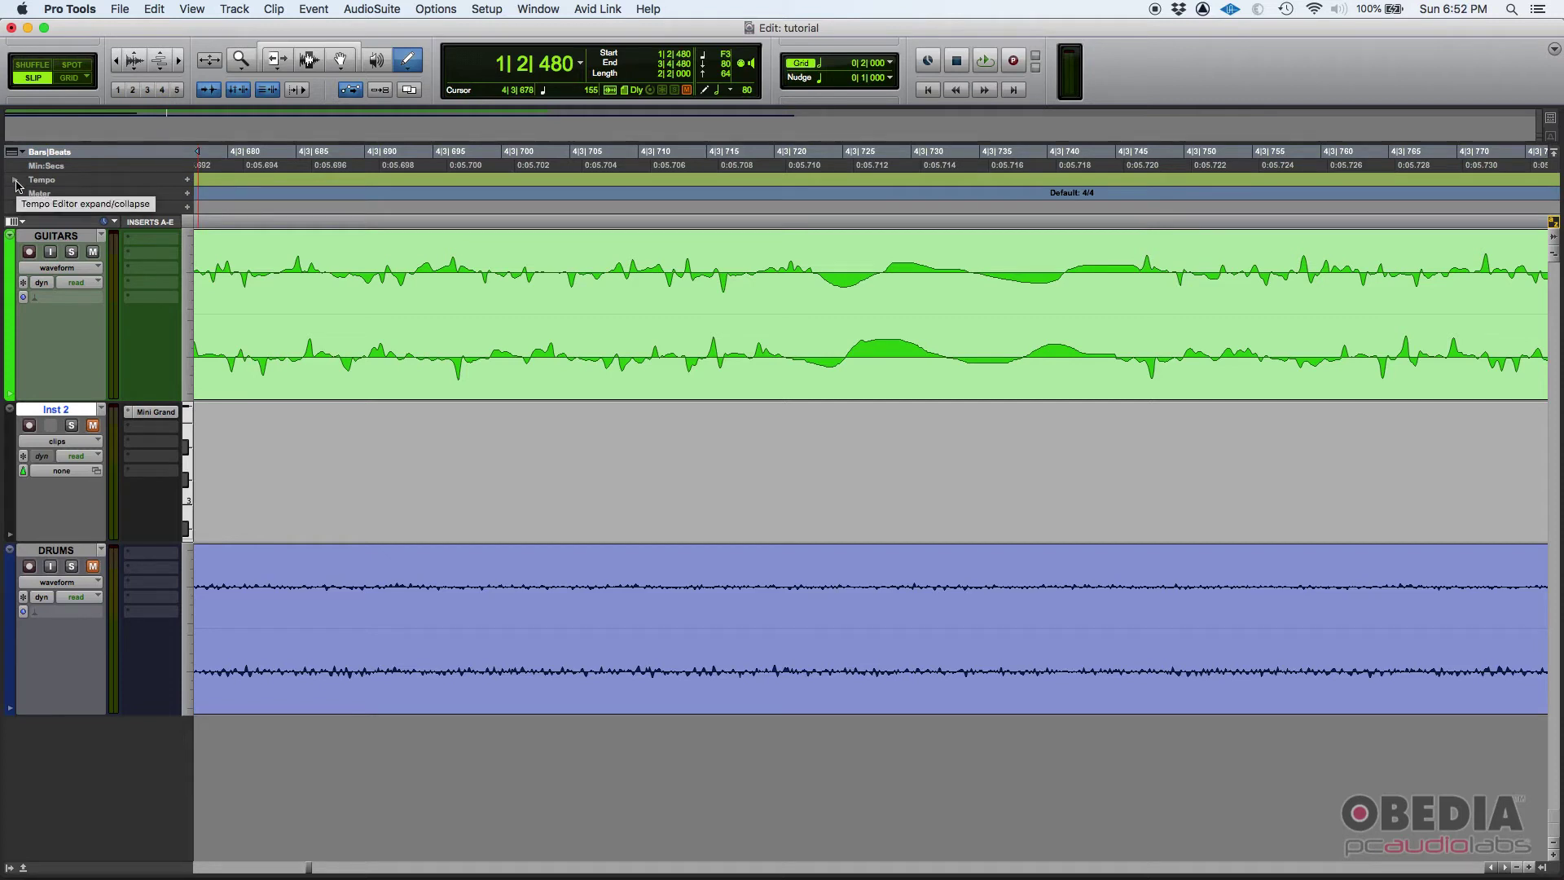
Step: Expand the Tempo ruler into a taller editable tempo graph
{"action": "left_click", "coordinate": [15, 182]}
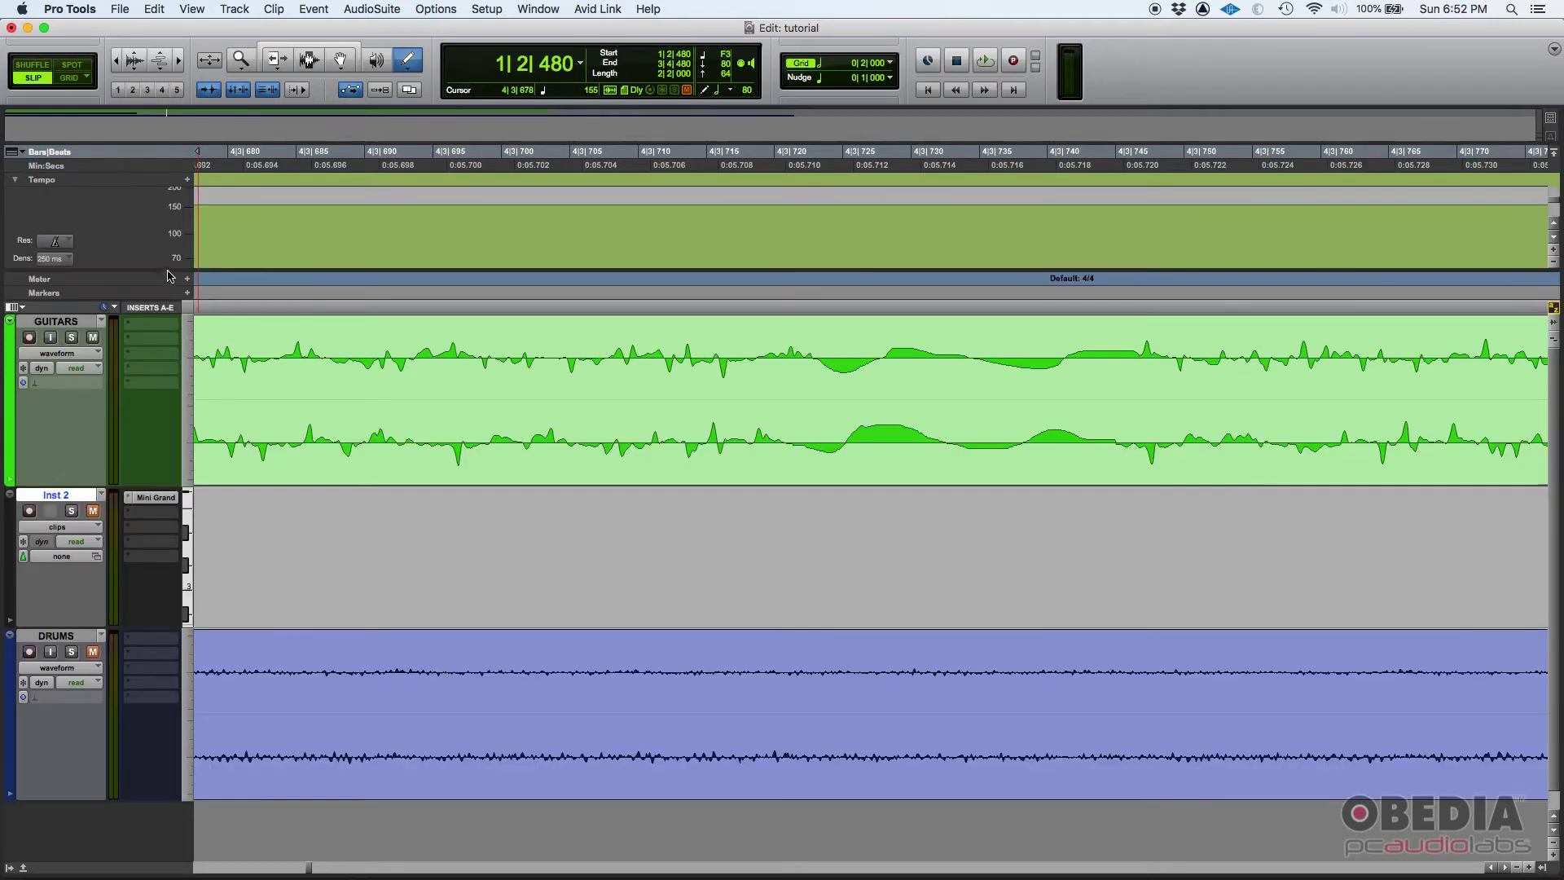
{"action": "left_click_drag", "start_coordinate": [168, 274], "coordinate": [169, 513]}
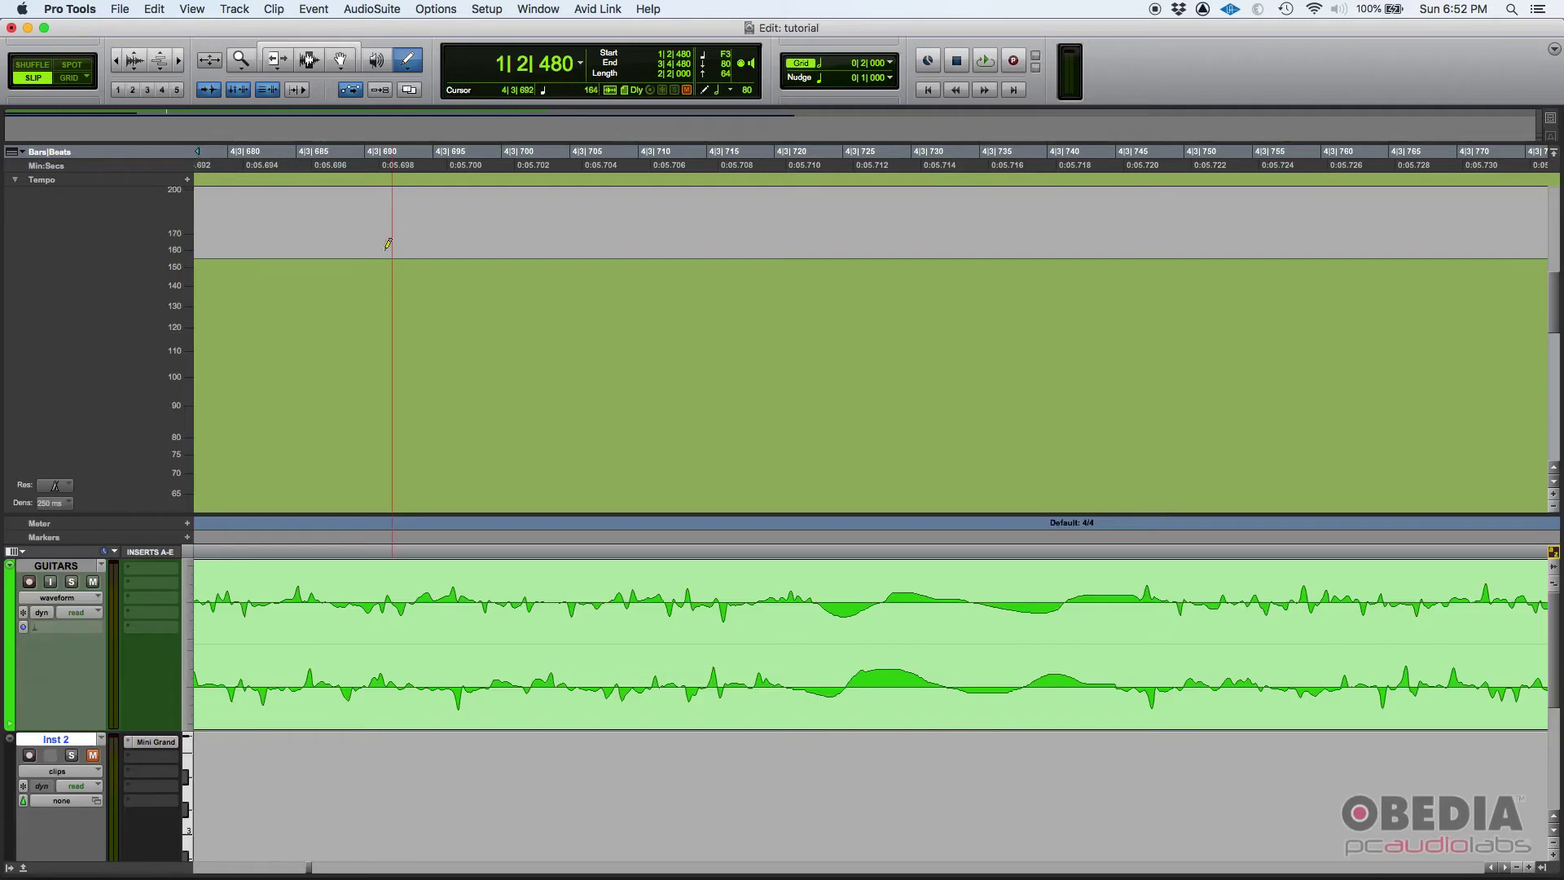
{"action": "scroll", "coordinate": [340, 255], "scroll_direction": "down", "scroll_amount": 8}
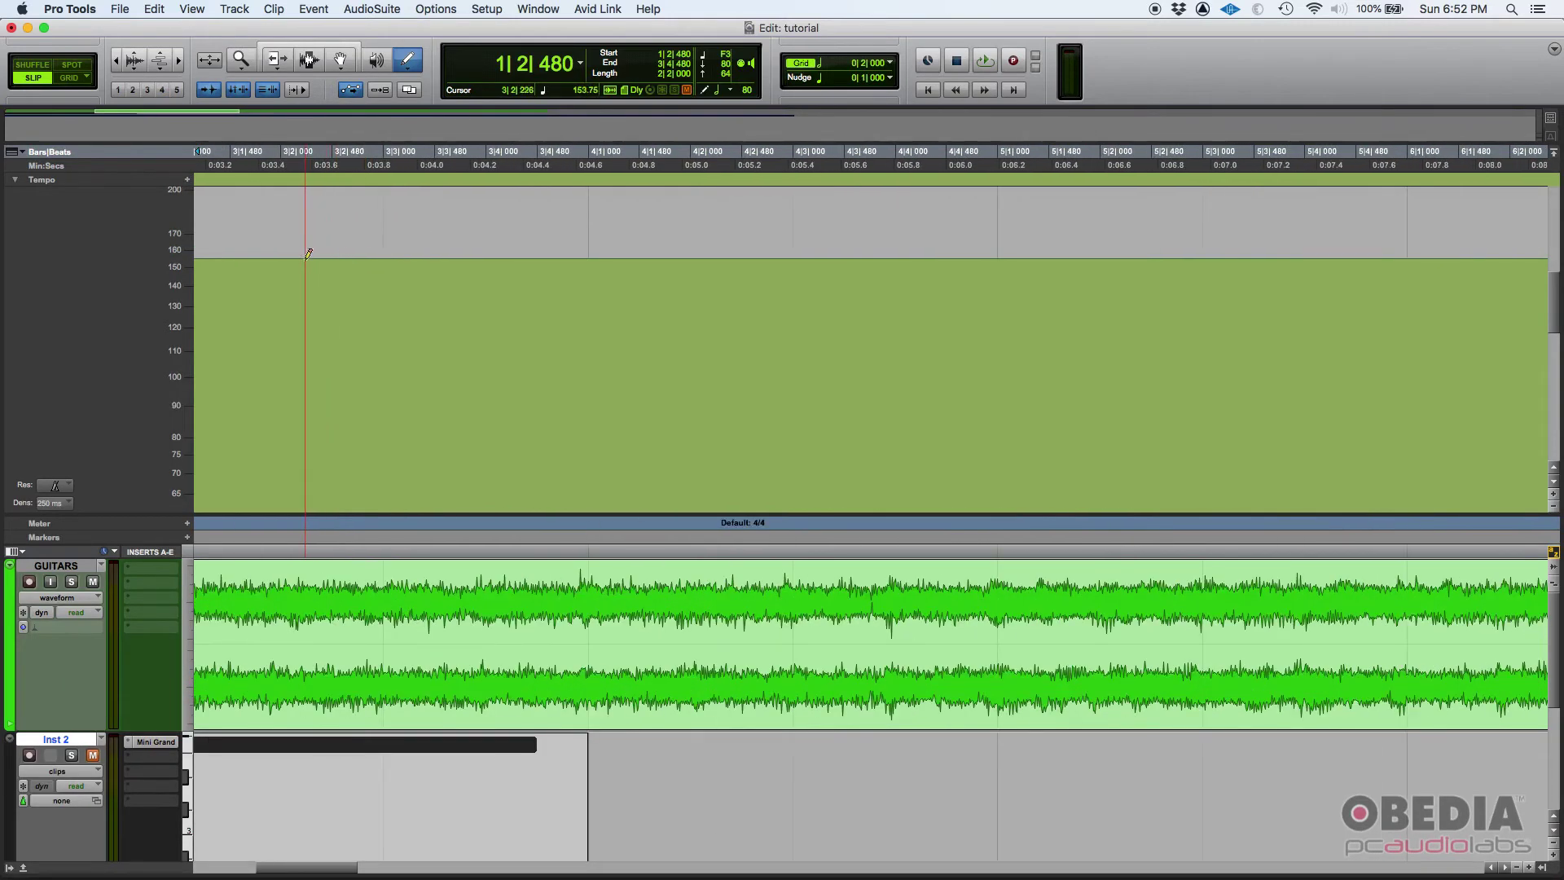
Step: Draw a tempo curve rising to about 165, dipping near 75, peaking near 170, settling at 118.25
{"action": "mouse_move", "coordinate": [306, 259]}
{"action": "left_mouse_down"}
{"action": "mouse_move", "coordinate": [374, 235]}
{"action": "mouse_move", "coordinate": [549, 269]}
{"action": "mouse_move", "coordinate": [661, 257]}
{"action": "left_mouse_up"}
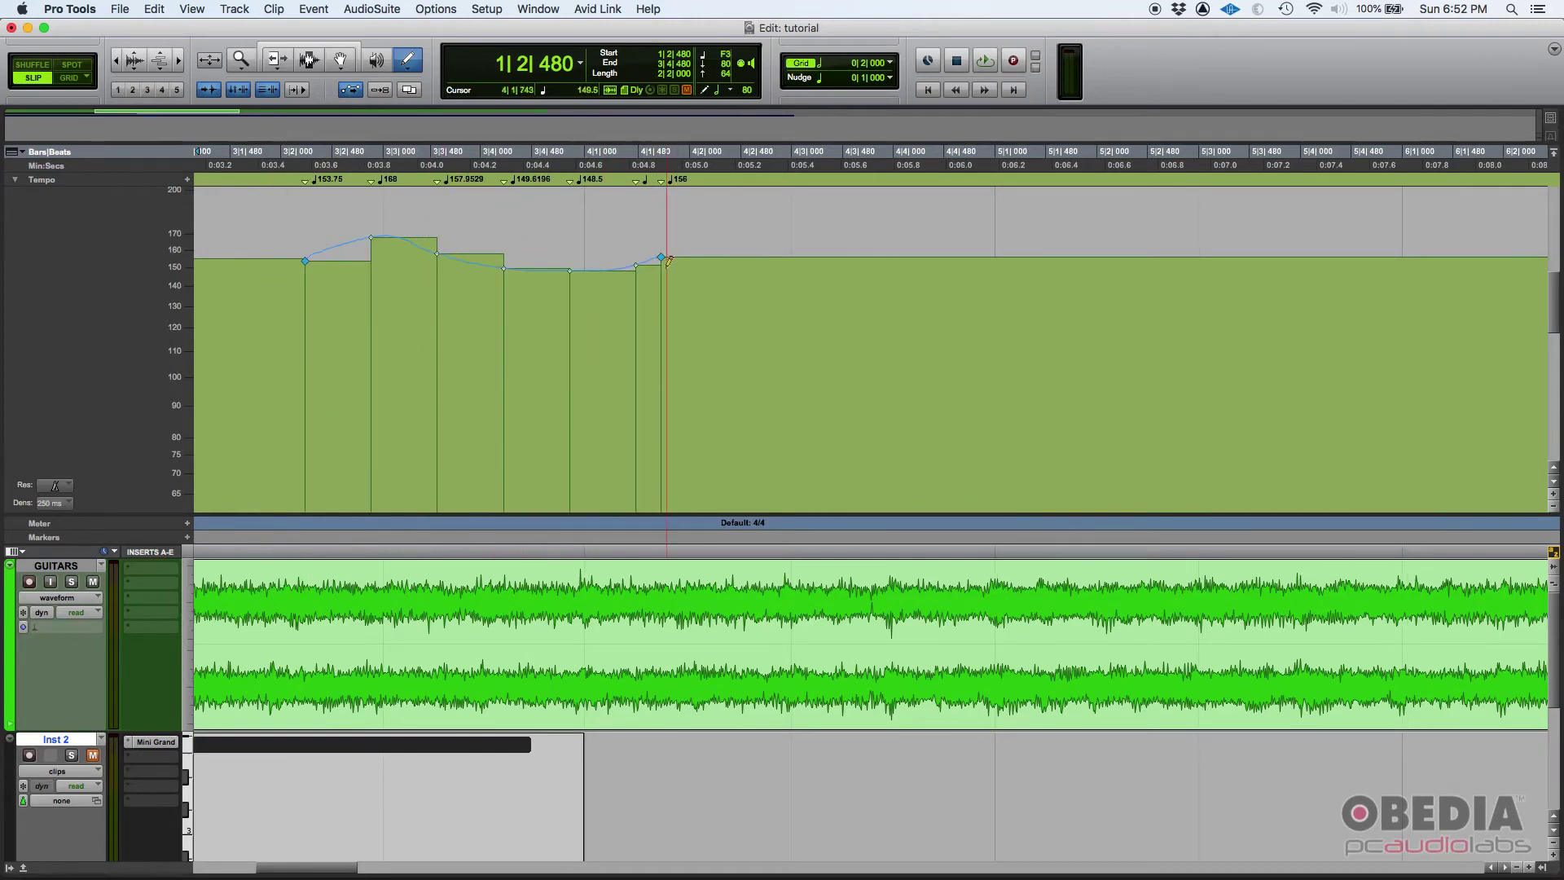
{"action": "scroll", "coordinate": [668, 261], "scroll_direction": "down", "scroll_amount": 5}
{"action": "mouse_move", "coordinate": [446, 262]}
{"action": "left_mouse_down"}
{"action": "mouse_move", "coordinate": [471, 242]}
{"action": "mouse_move", "coordinate": [540, 280]}
{"action": "mouse_move", "coordinate": [721, 445]}
{"action": "mouse_move", "coordinate": [813, 233]}
{"action": "mouse_move", "coordinate": [863, 286]}
{"action": "mouse_move", "coordinate": [872, 332]}
{"action": "left_mouse_up"}
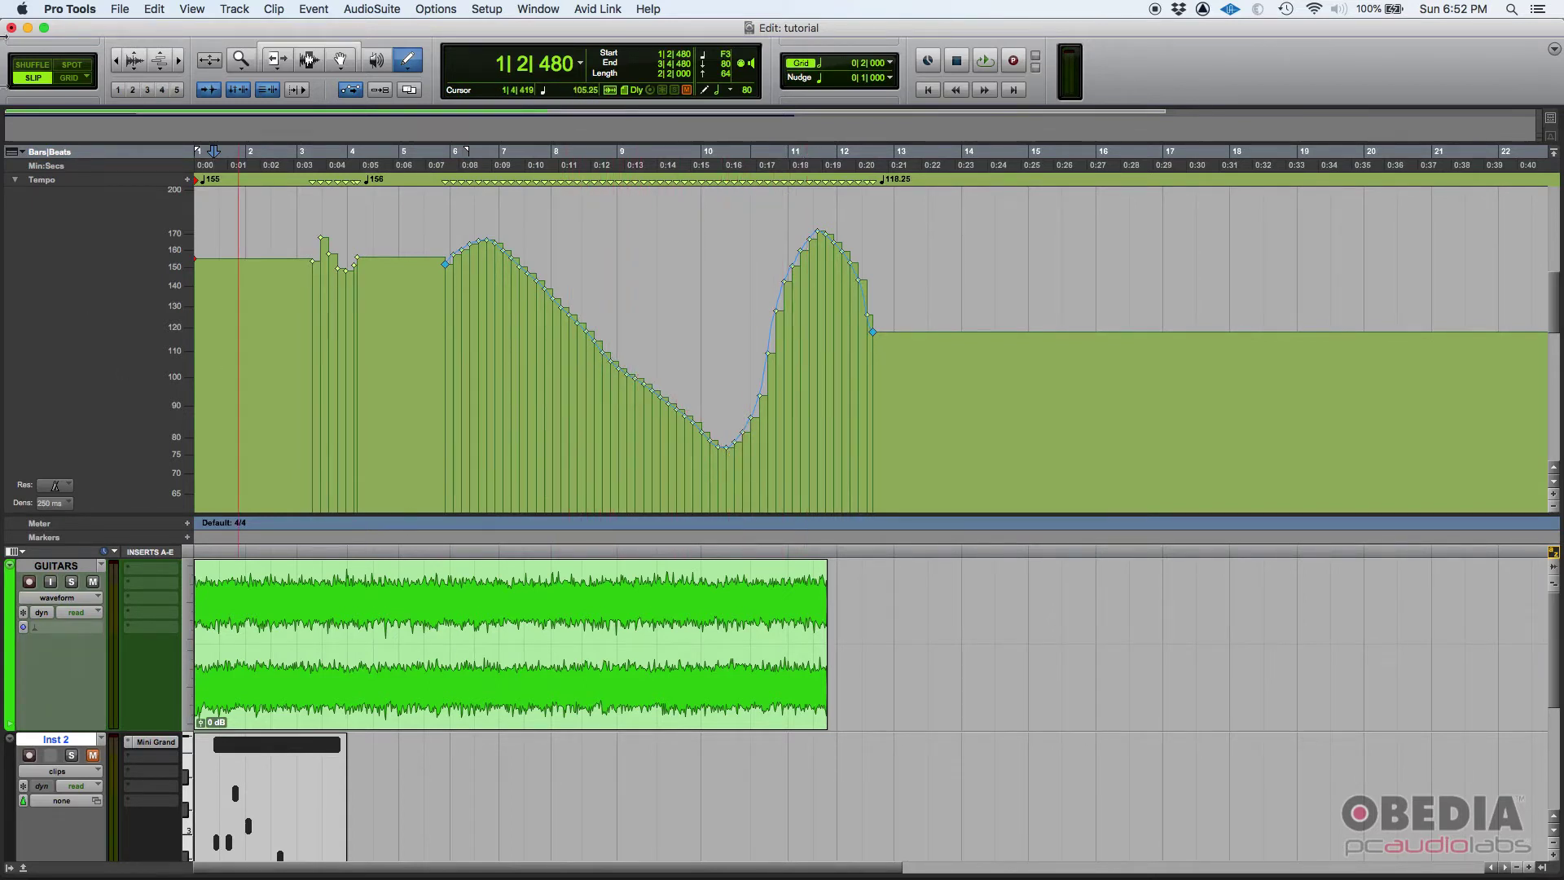
Step: Create a click track and collapse the tempo graph to a single row
{"action": "left_click", "coordinate": [231, 10]}
{"action": "left_click", "coordinate": [290, 448]}
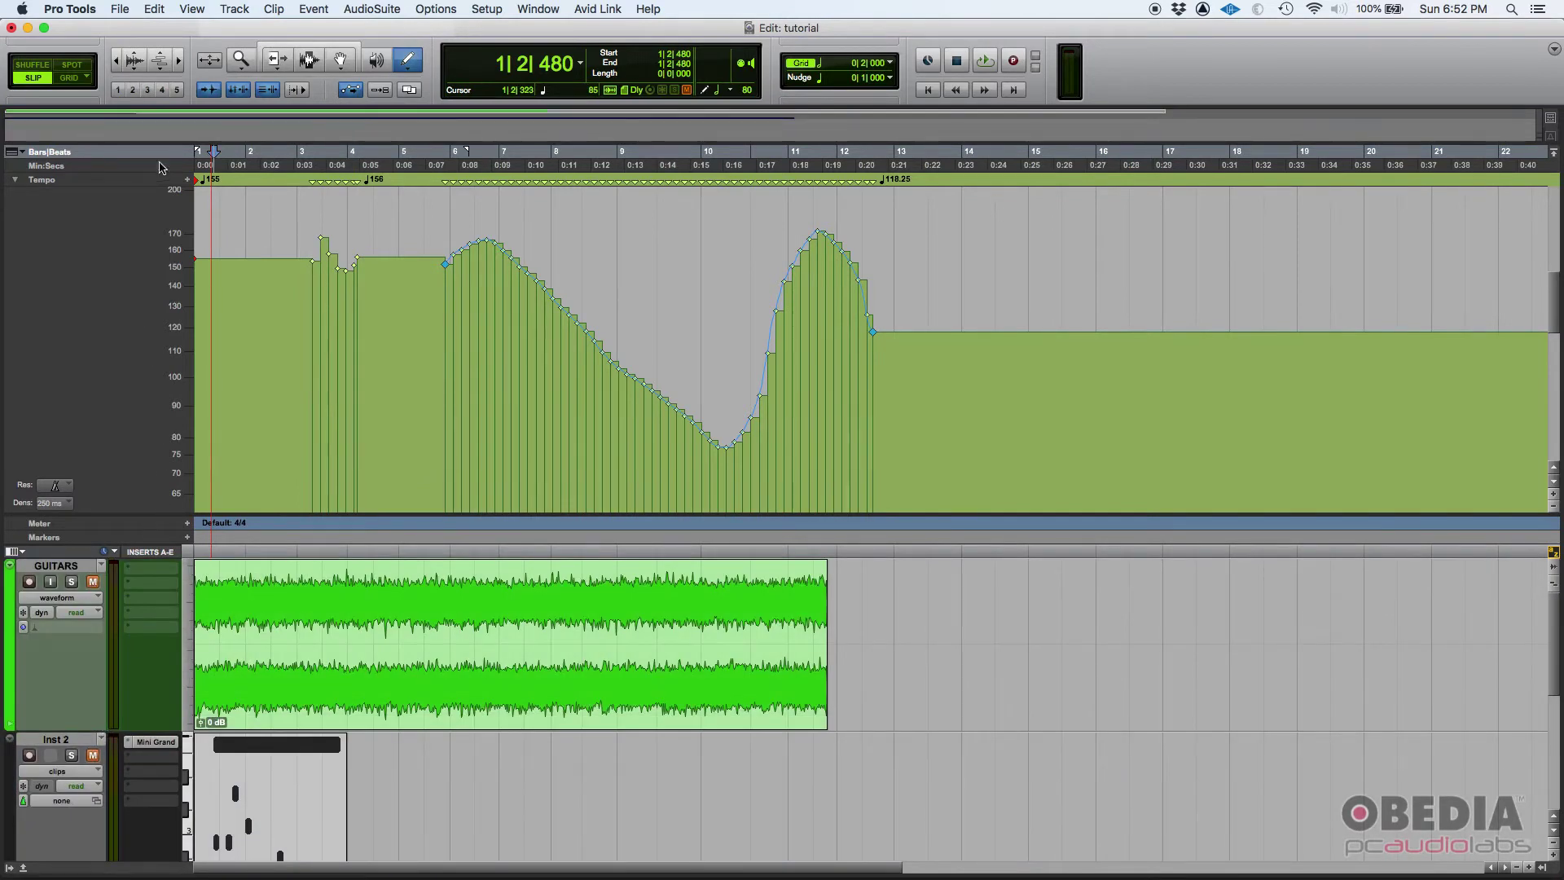
{"action": "left_click_drag", "start_coordinate": [174, 513], "coordinate": [126, 197]}
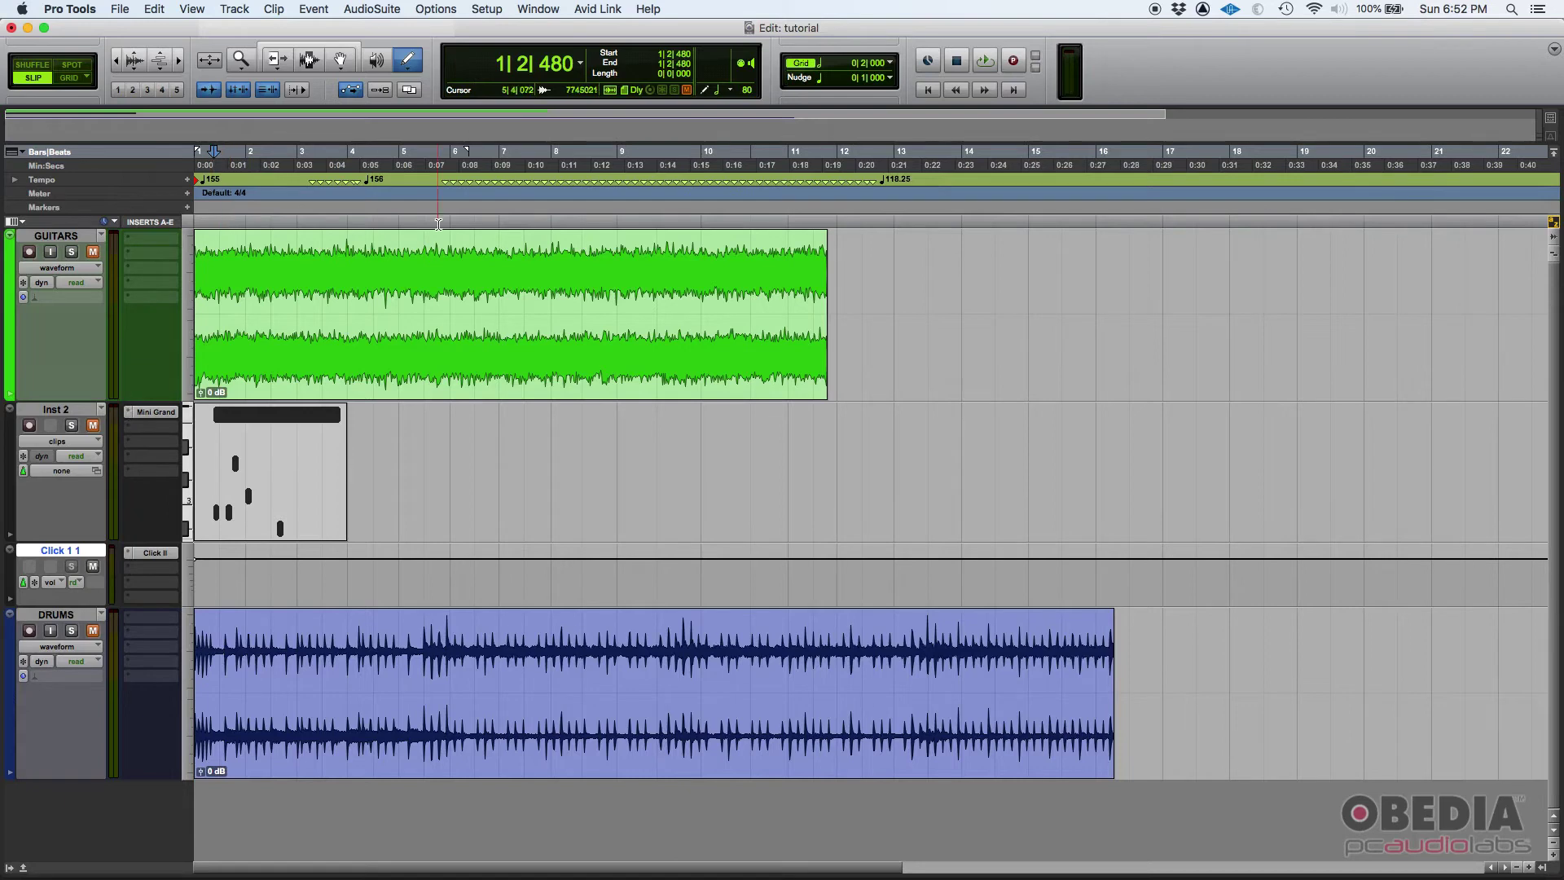
Step: Play the session from the GUITARS track to hear the tempo changes, then stop and collapse the tempo graph
{"action": "left_click", "coordinate": [325, 44]}
{"action": "left_click", "coordinate": [440, 261]}
{"action": "key", "text": "space"}
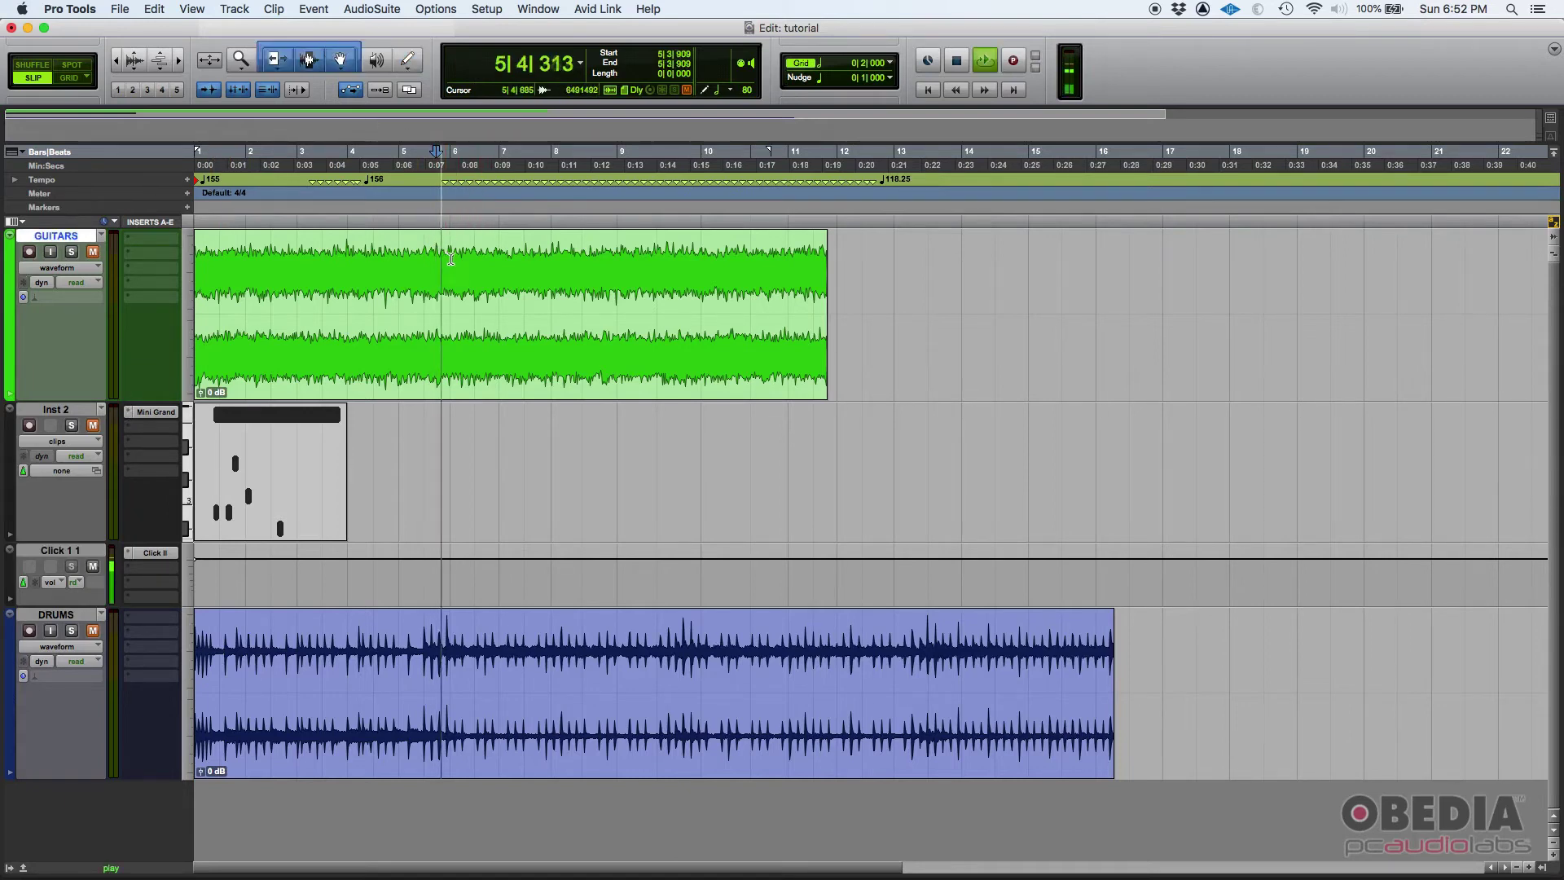
{"action": "left_click", "coordinate": [15, 180]}
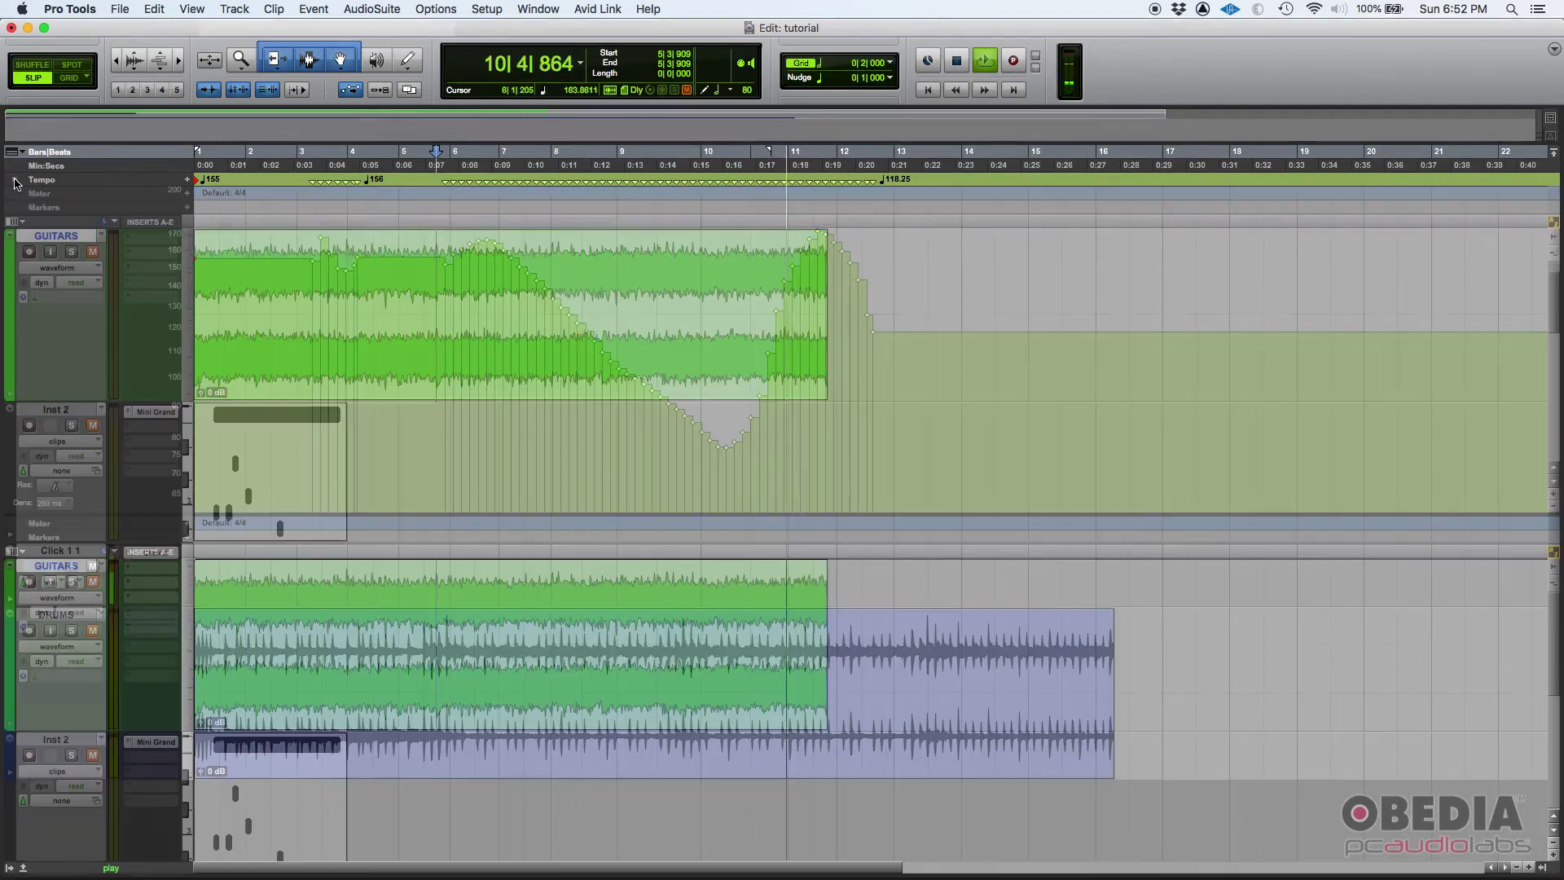
{"action": "key", "text": "space"}
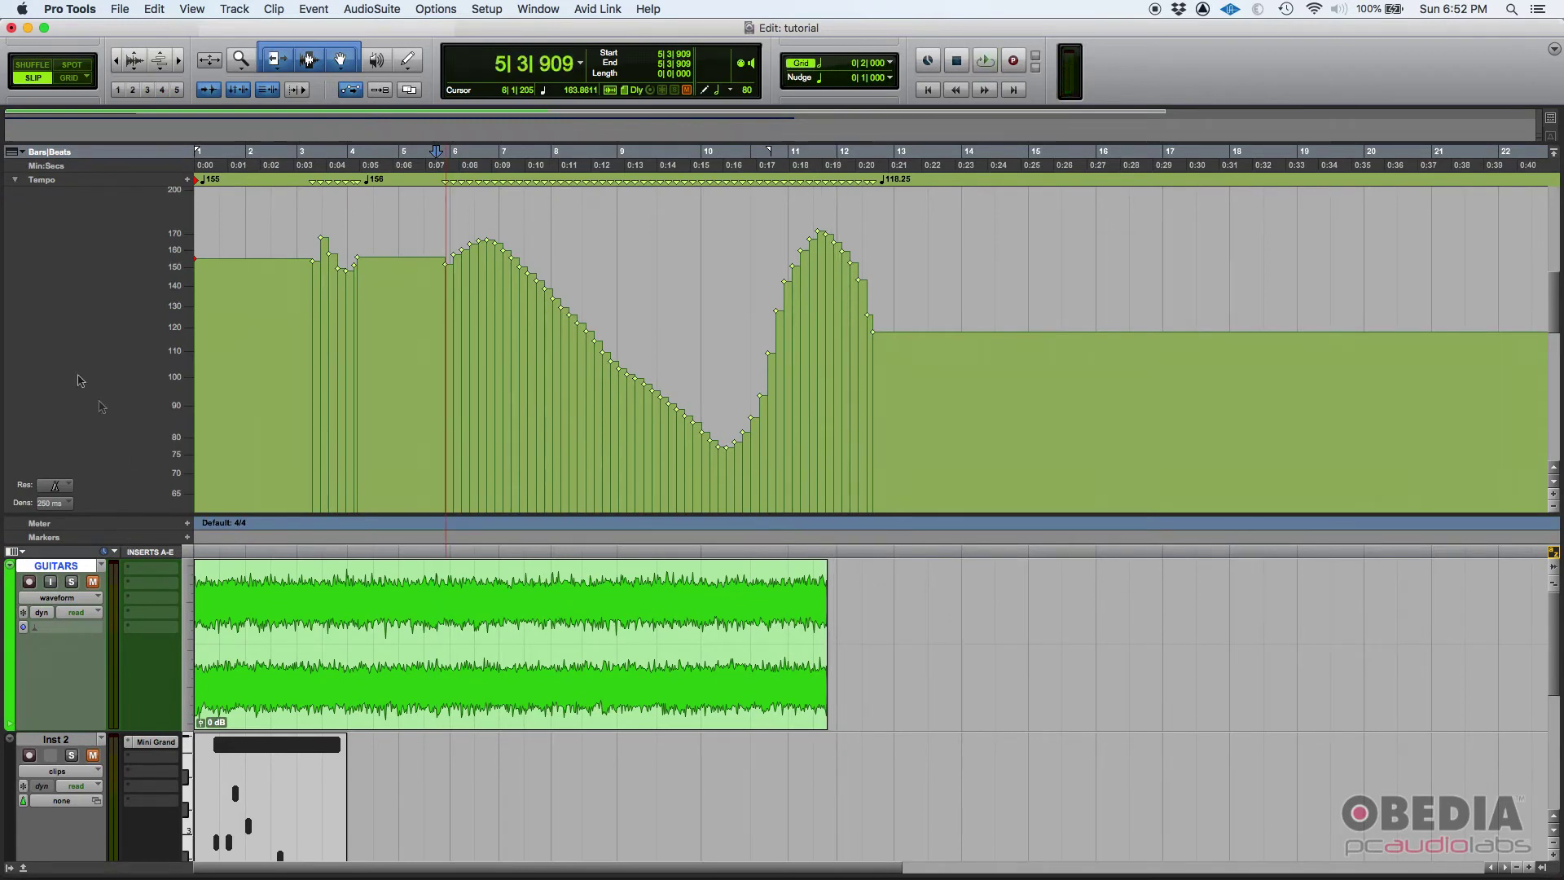
{"action": "left_click", "coordinate": [15, 180]}
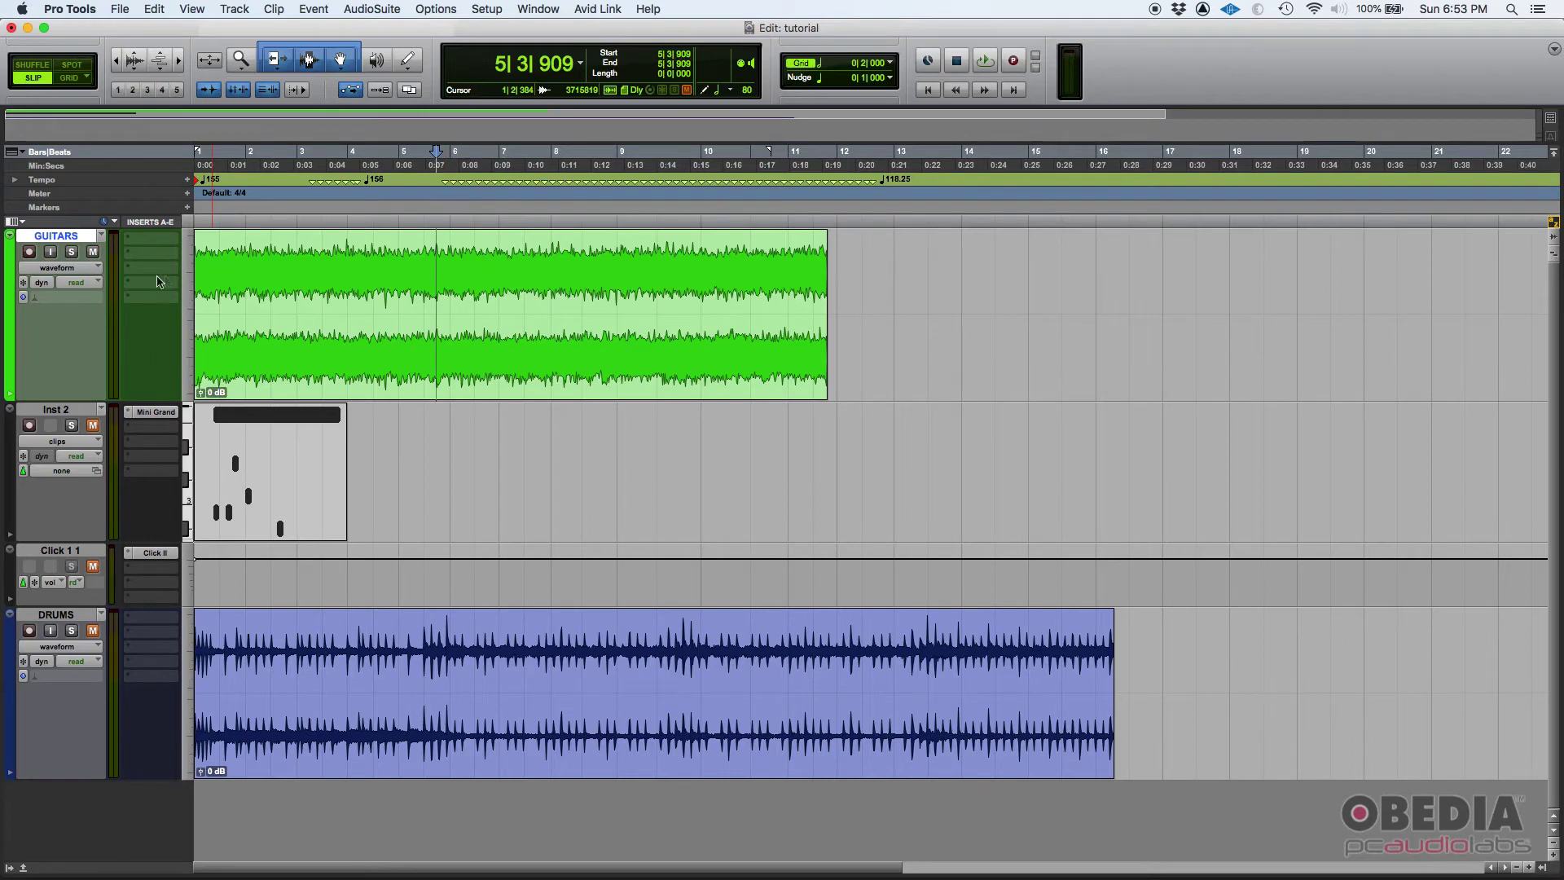
Step: Show the GUITARS volume automation line and make the track about twice as tall
{"action": "left_click", "coordinate": [51, 272]}
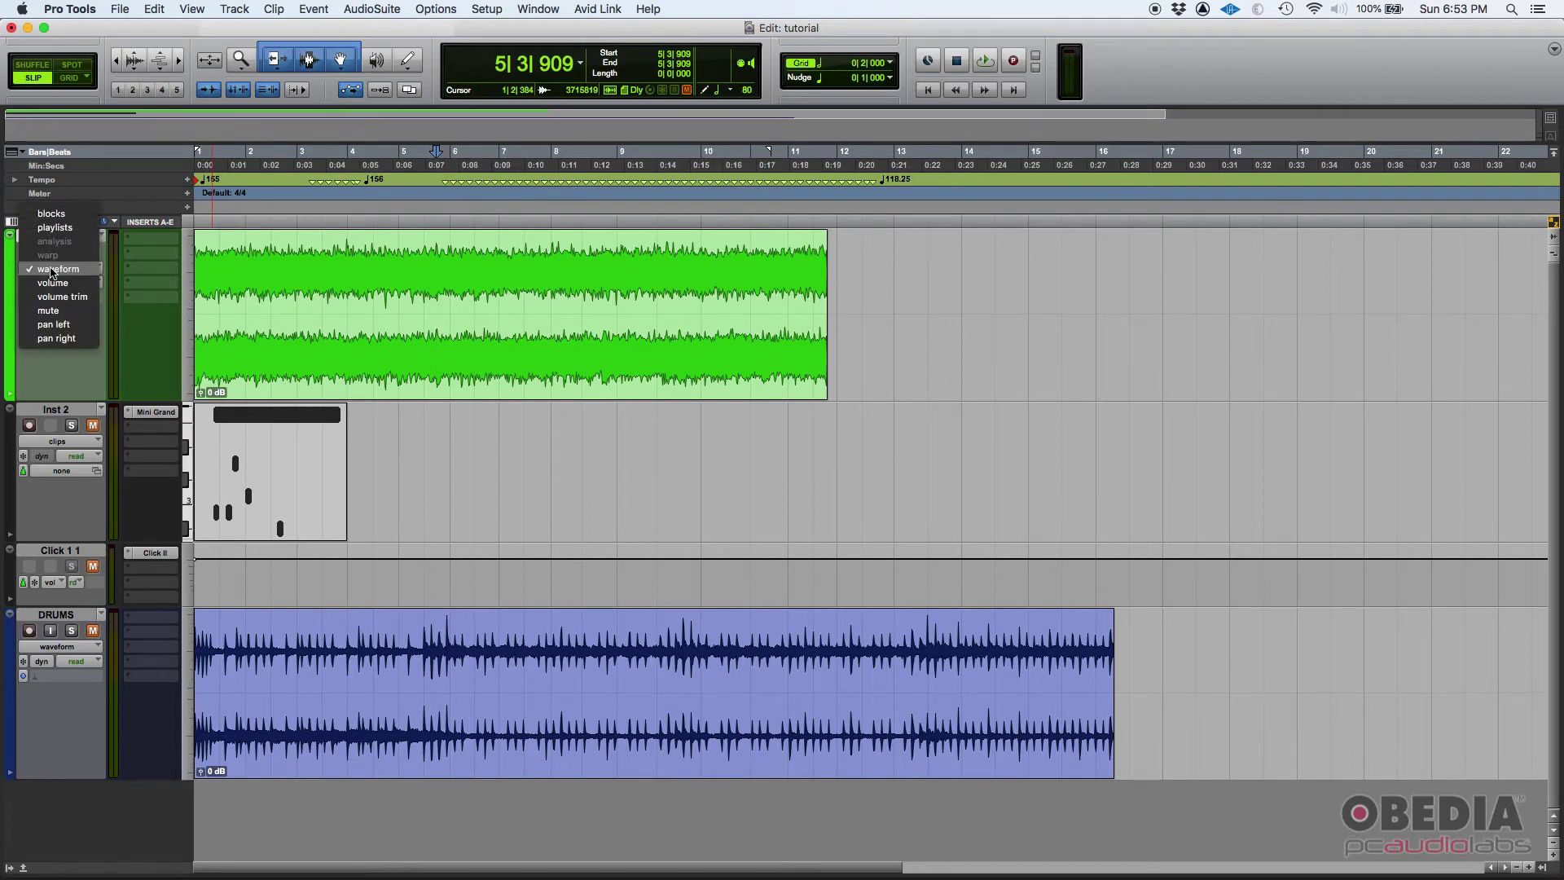
{"action": "left_click", "coordinate": [73, 278]}
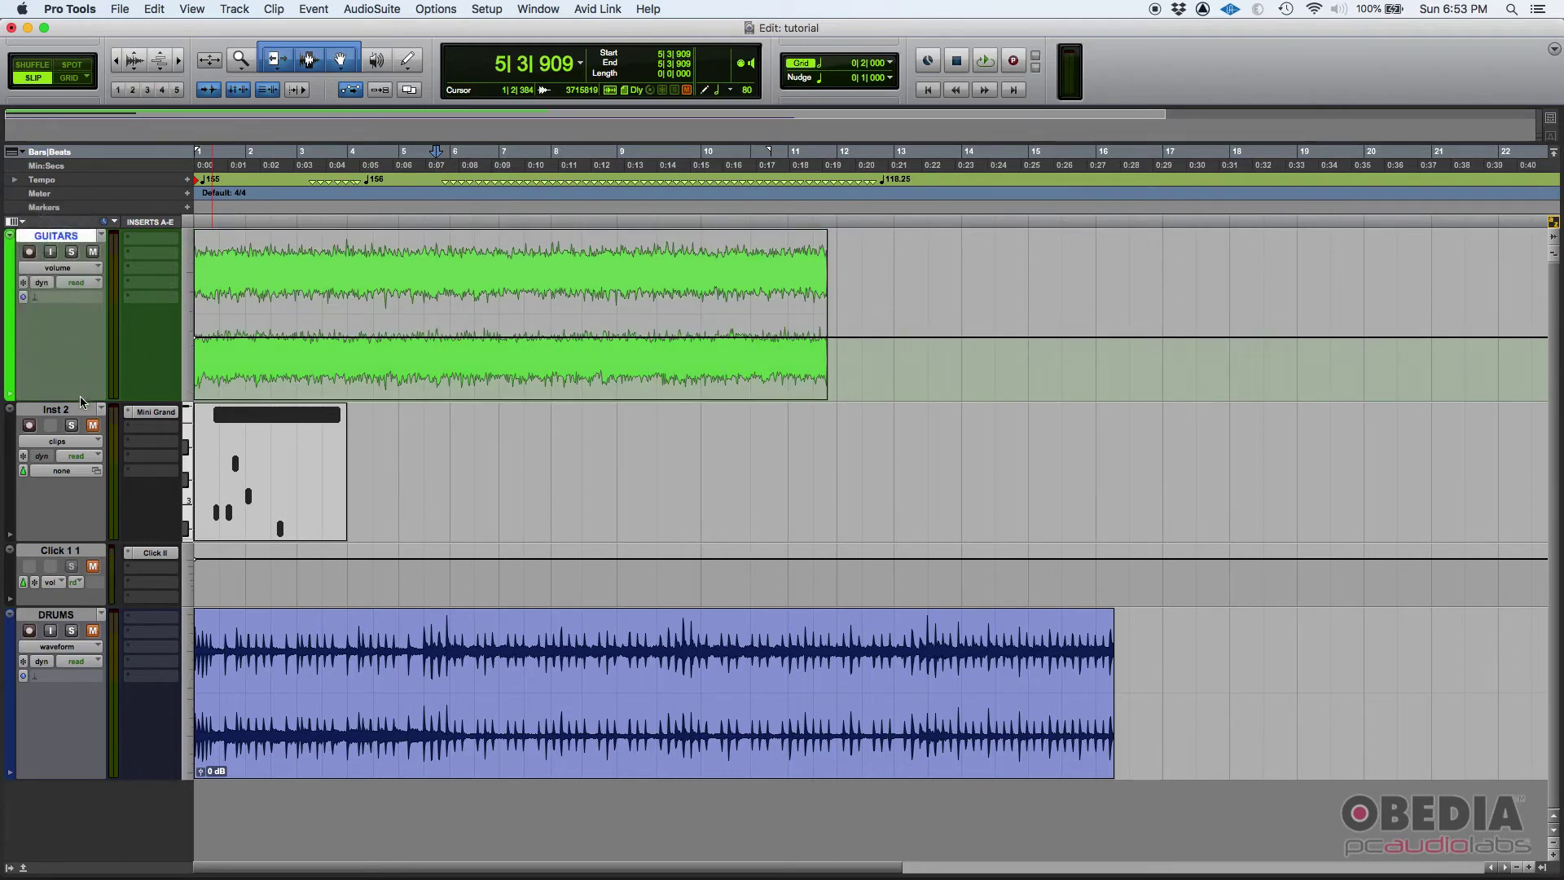
{"action": "left_click_drag", "start_coordinate": [79, 401], "coordinate": [79, 618]}
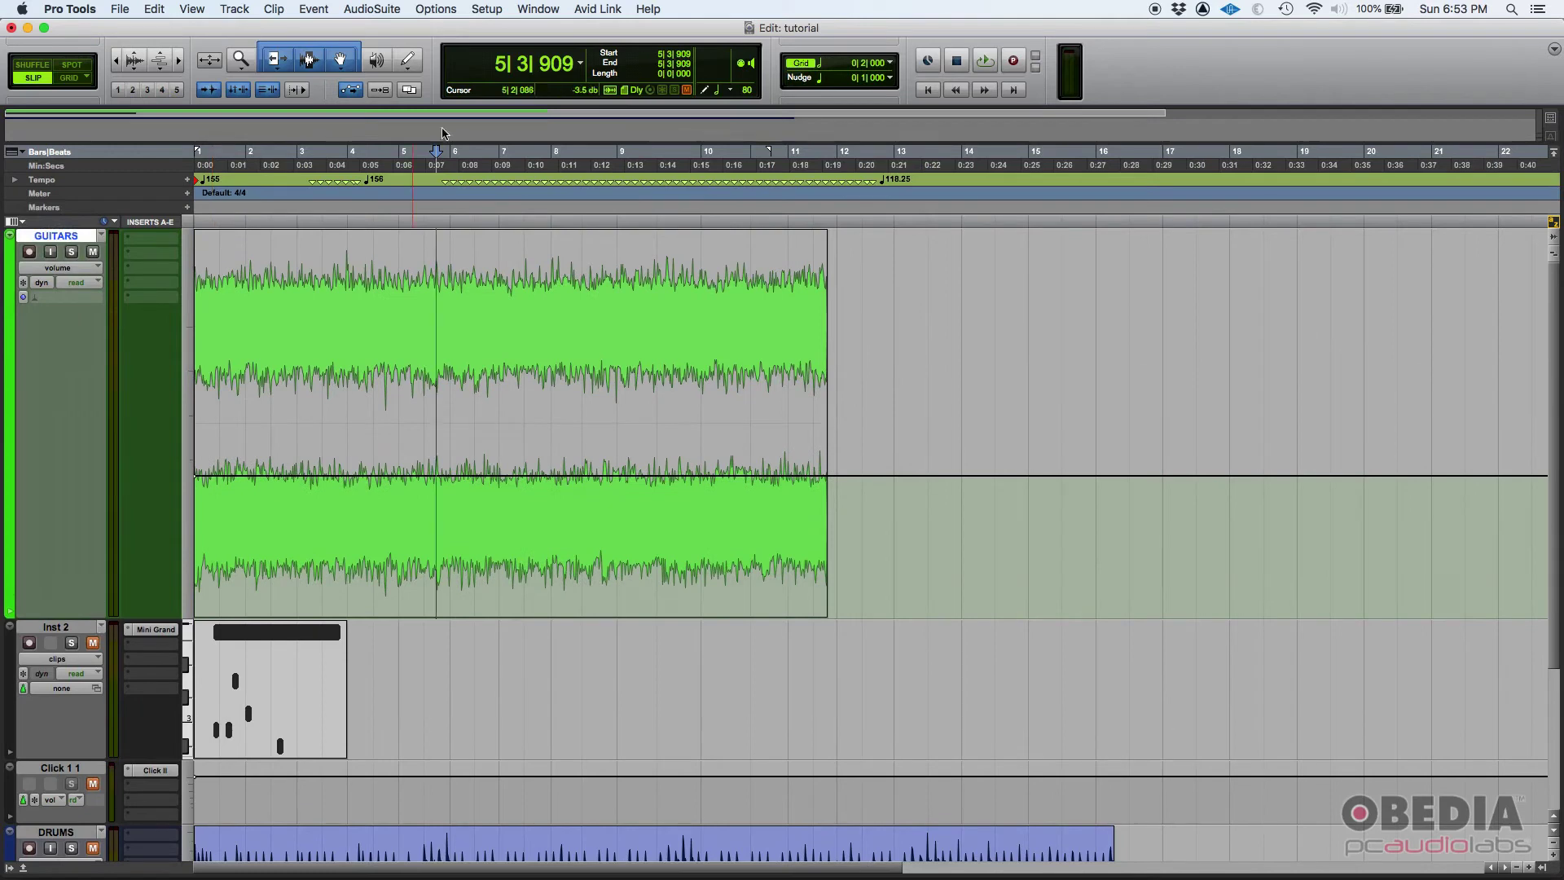
Step: With the Pencil, draw a volume curve that swells, dips and peaks, then return to the Smart Tool
{"action": "left_click", "coordinate": [408, 62]}
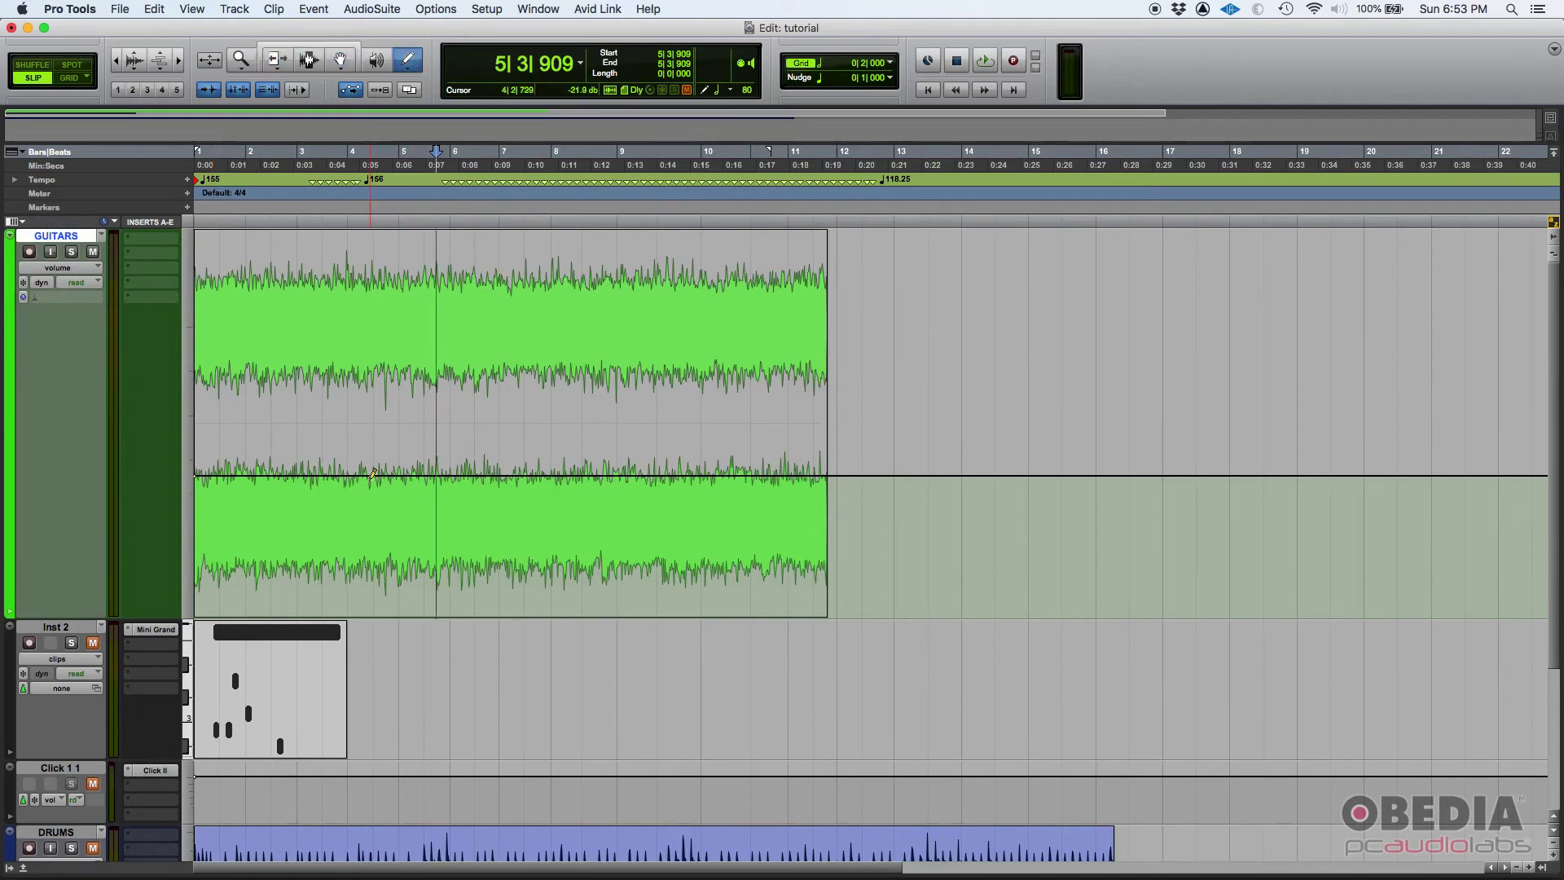
{"action": "mouse_move", "coordinate": [375, 471]}
{"action": "left_mouse_down"}
{"action": "mouse_move", "coordinate": [500, 416]}
{"action": "mouse_move", "coordinate": [587, 522]}
{"action": "mouse_move", "coordinate": [632, 512]}
{"action": "mouse_move", "coordinate": [701, 351]}
{"action": "mouse_move", "coordinate": [736, 336]}
{"action": "mouse_move", "coordinate": [755, 501]}
{"action": "left_mouse_up"}
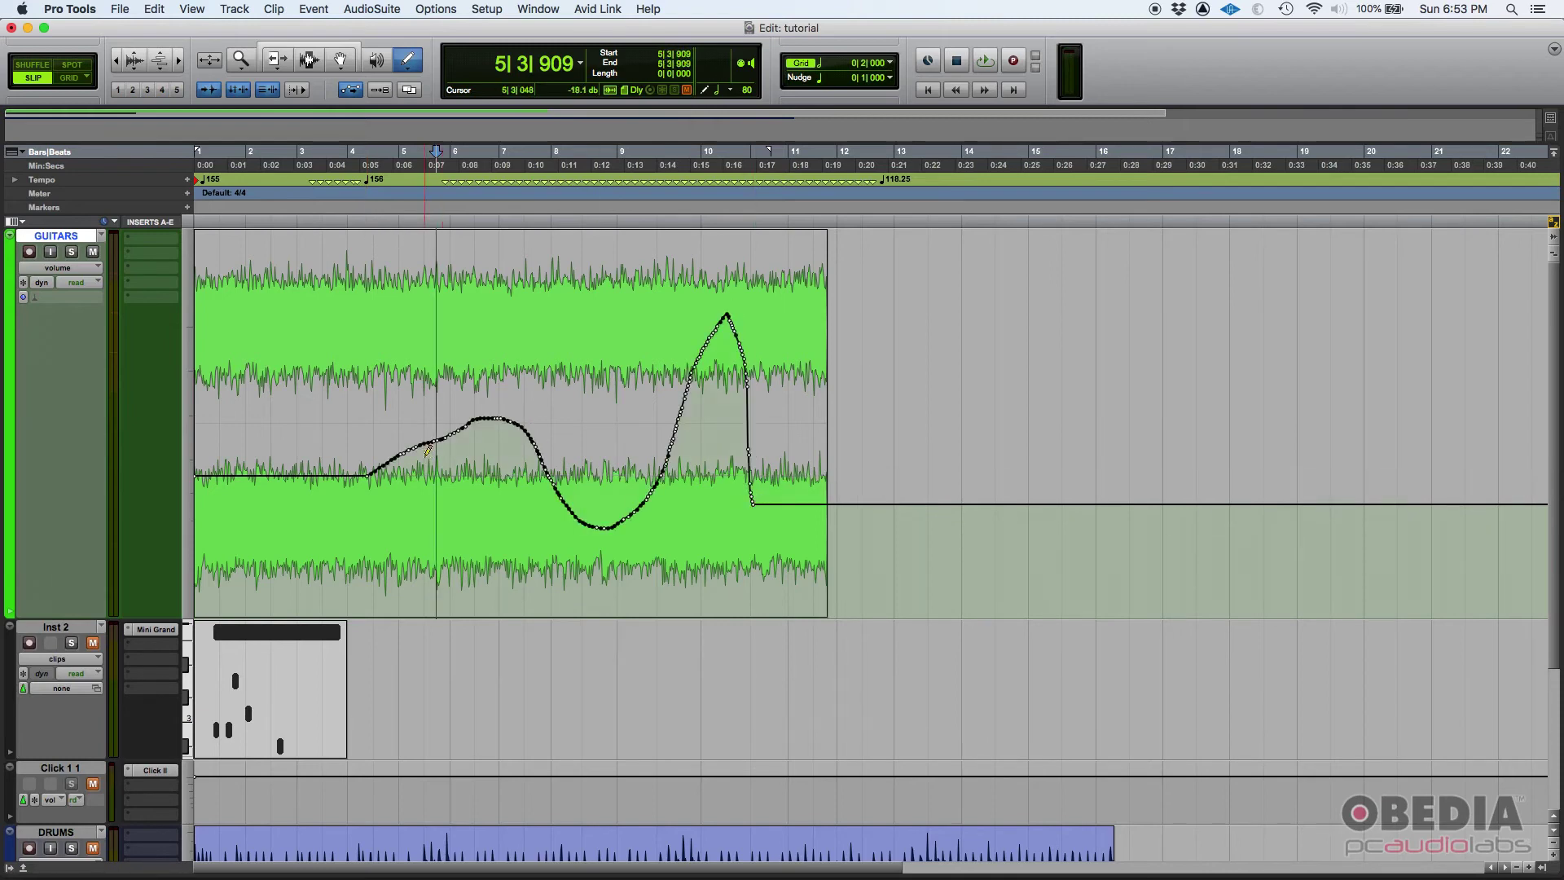
{"action": "left_click", "coordinate": [340, 59]}
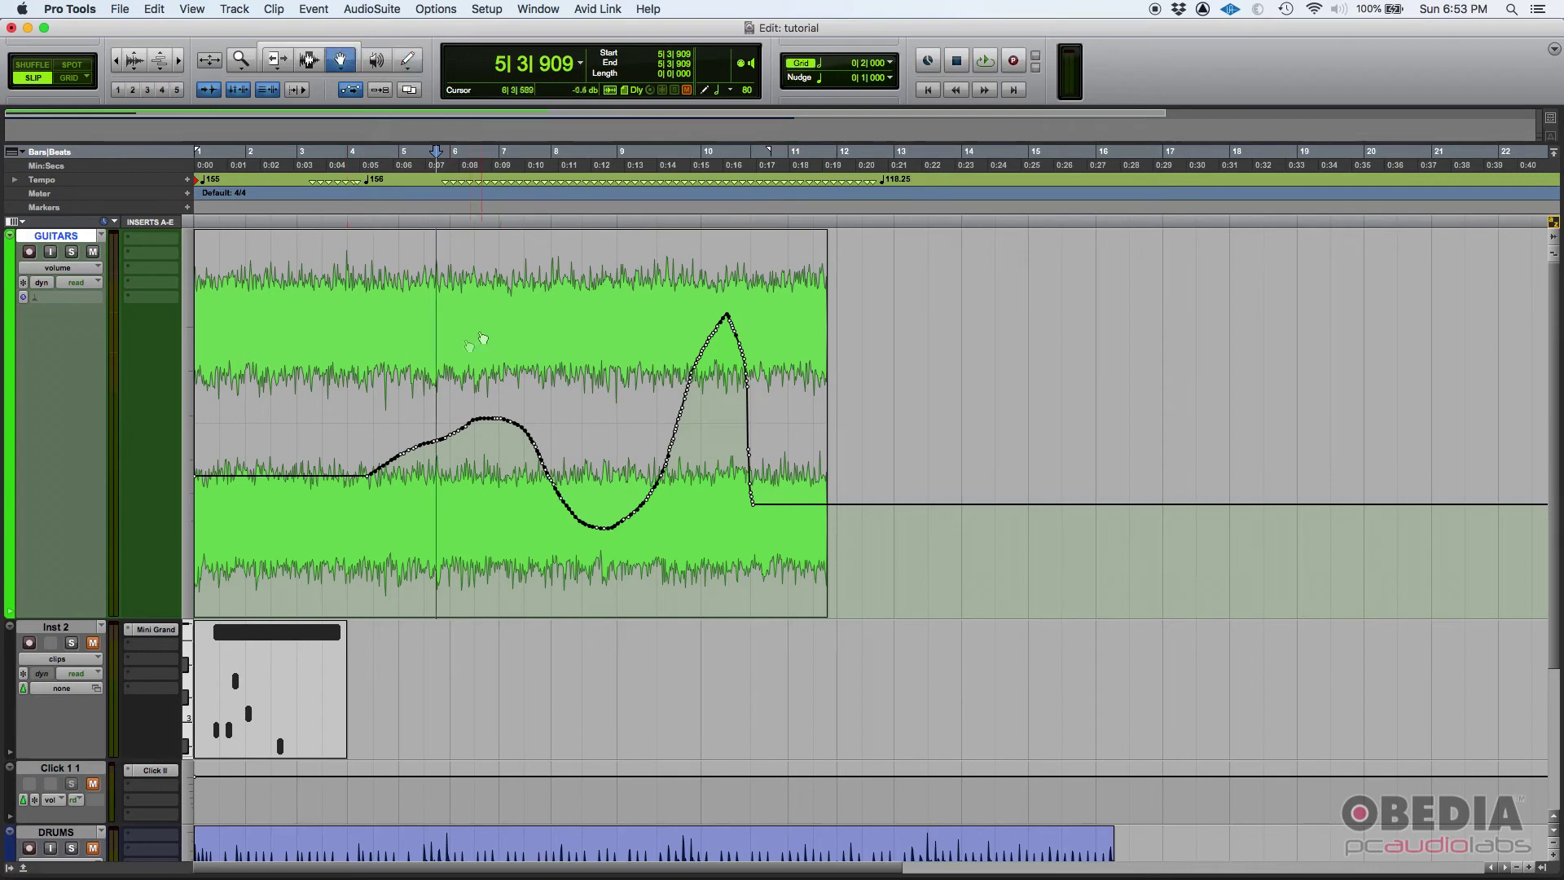
{"action": "left_click", "coordinate": [340, 48]}
Step: Play the GUITARS volume automation from bar 4, stop, and reselect the Pencil tool
{"action": "left_click", "coordinate": [358, 454]}
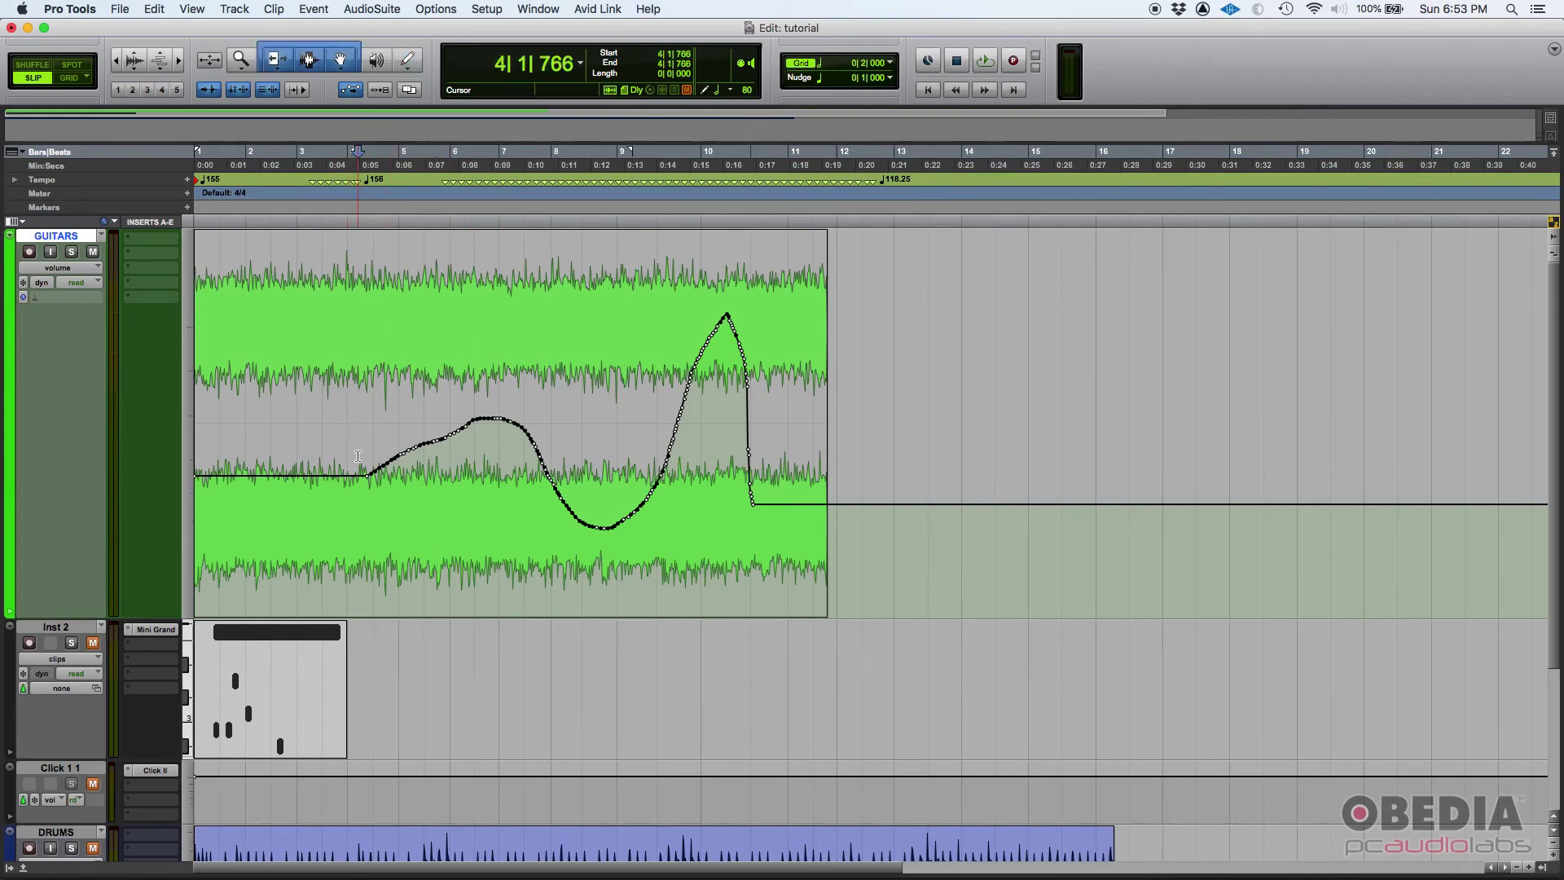
{"action": "key", "text": "space"}
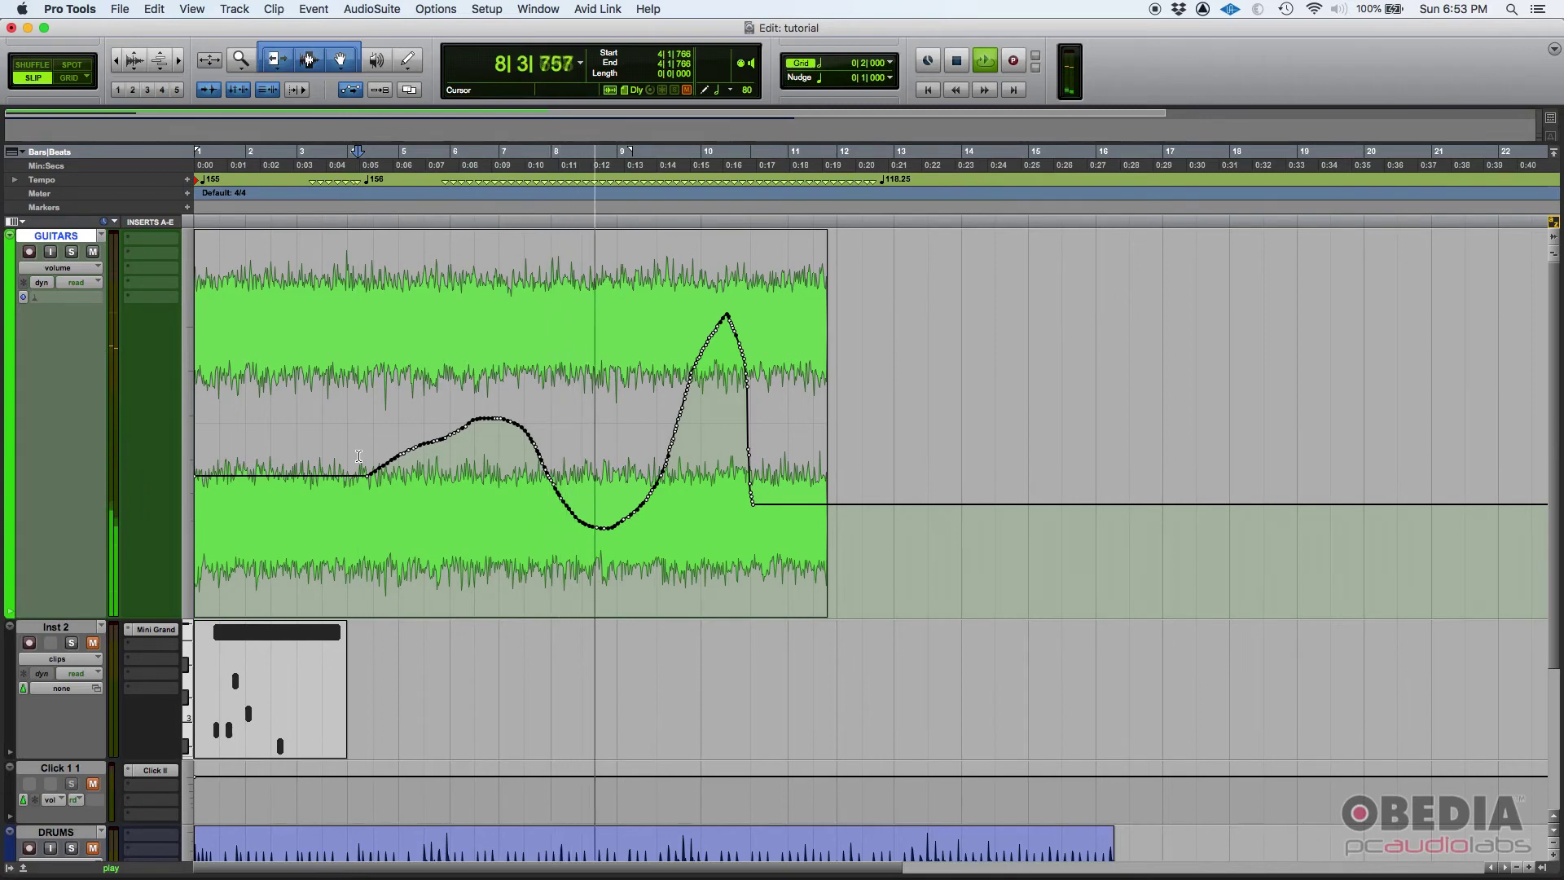
{"action": "key", "text": "space"}
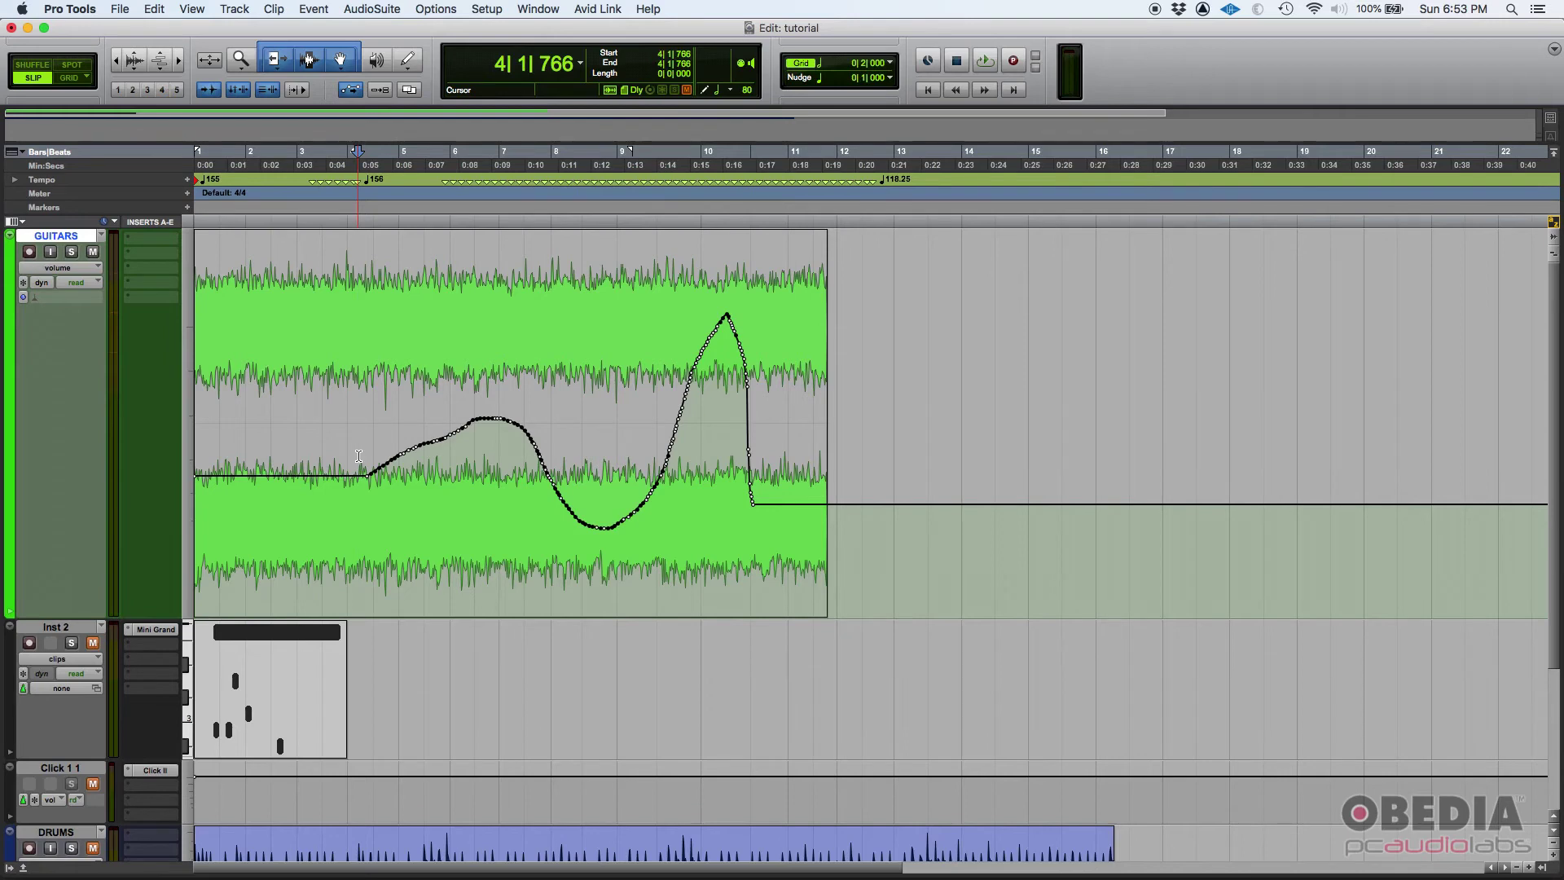
{"action": "left_click", "coordinate": [409, 62]}
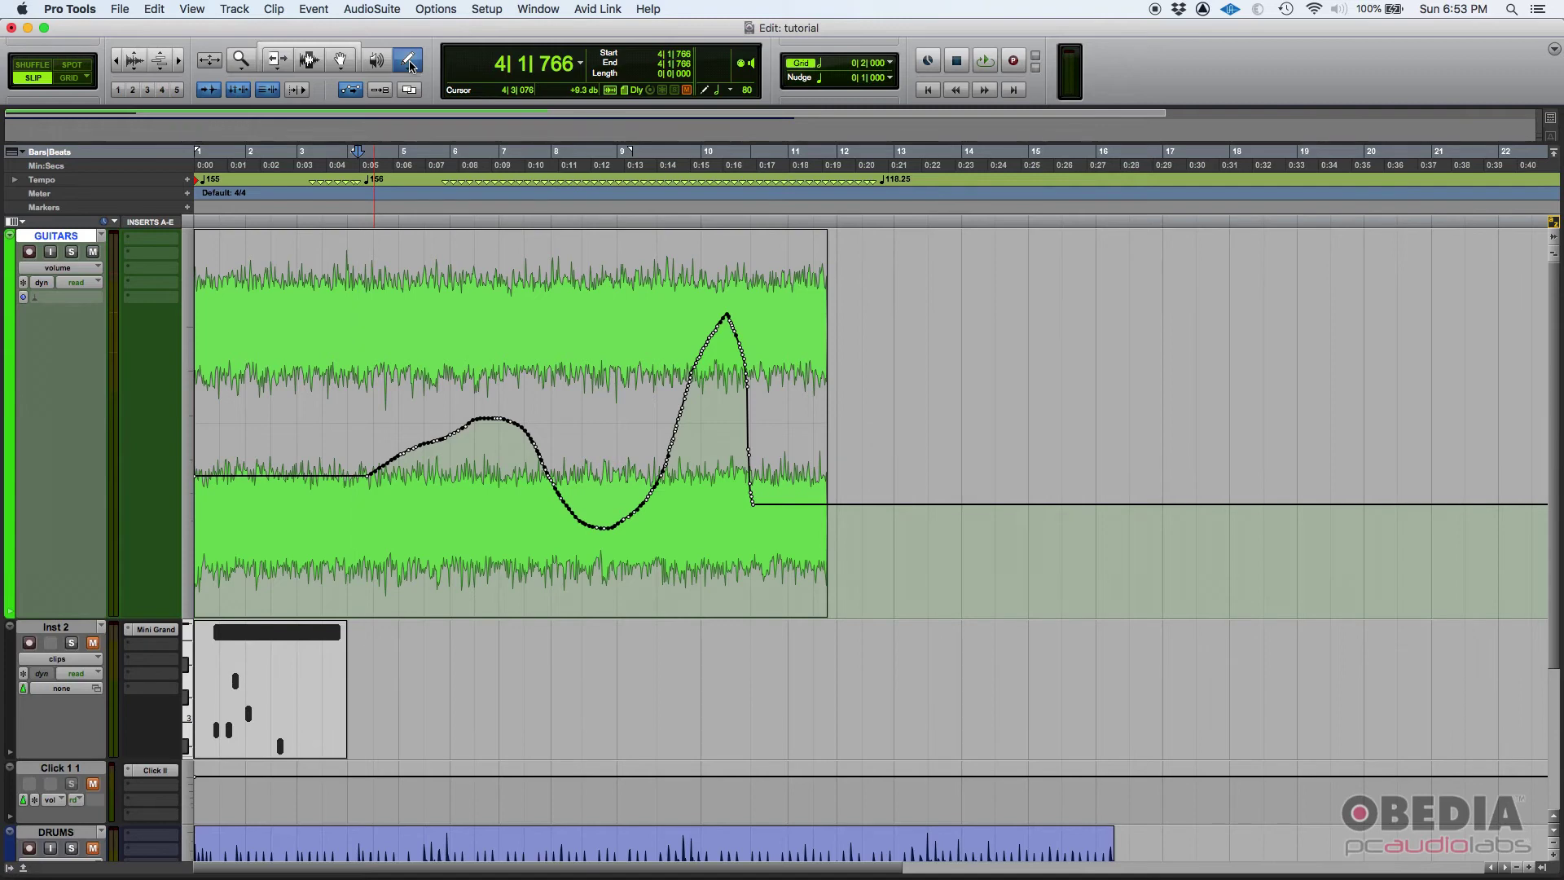
{"action": "left_click", "coordinate": [409, 63]}
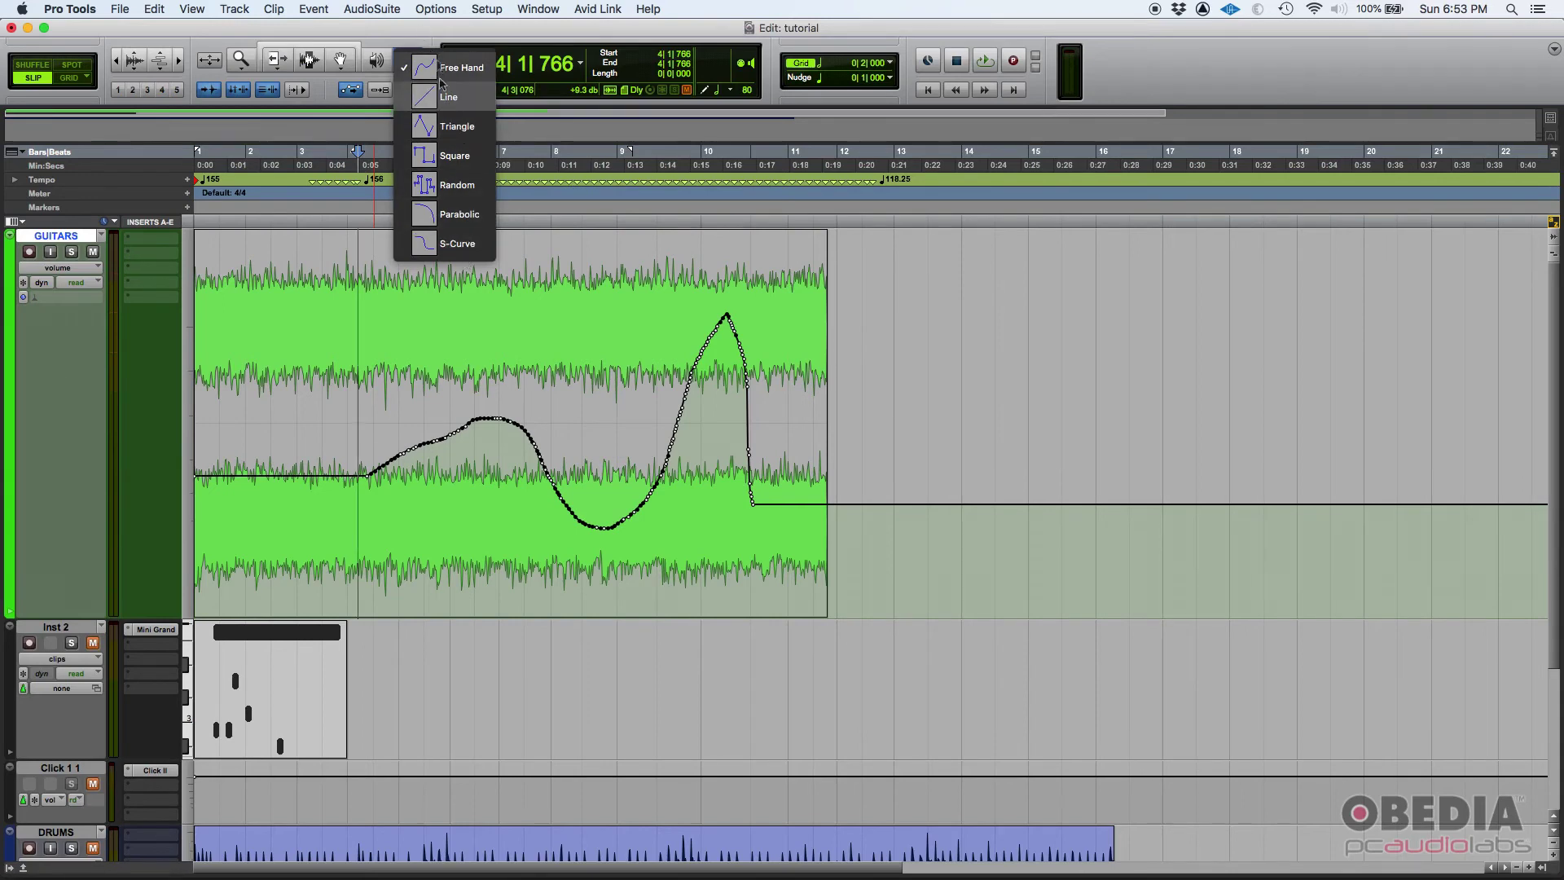
{"action": "left_click", "coordinate": [434, 39]}
{"action": "left_click", "coordinate": [410, 65]}
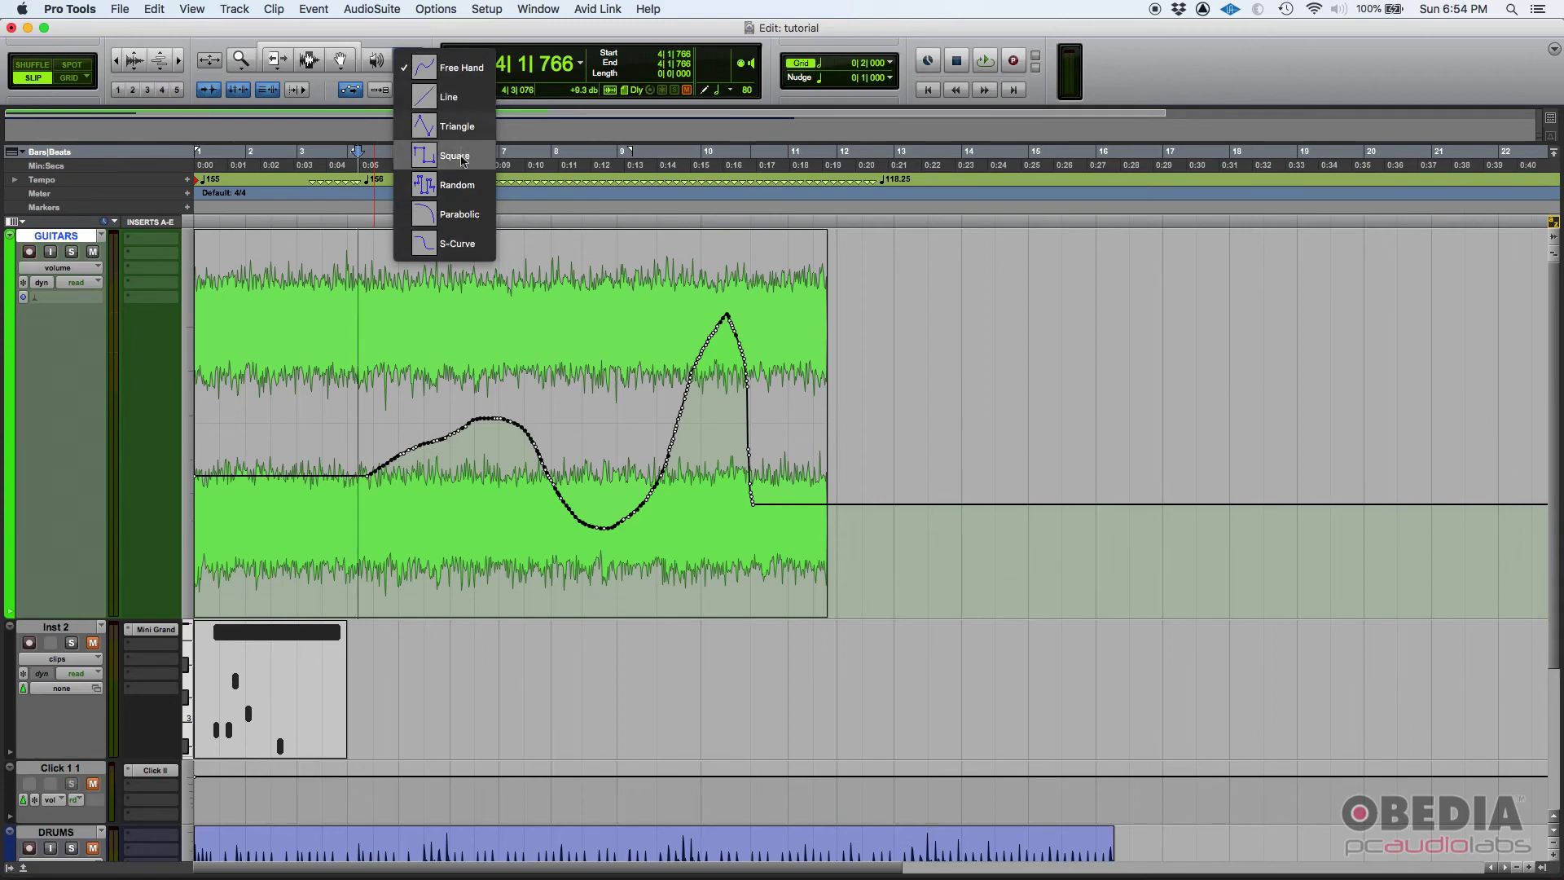
{"action": "left_click", "coordinate": [444, 65]}
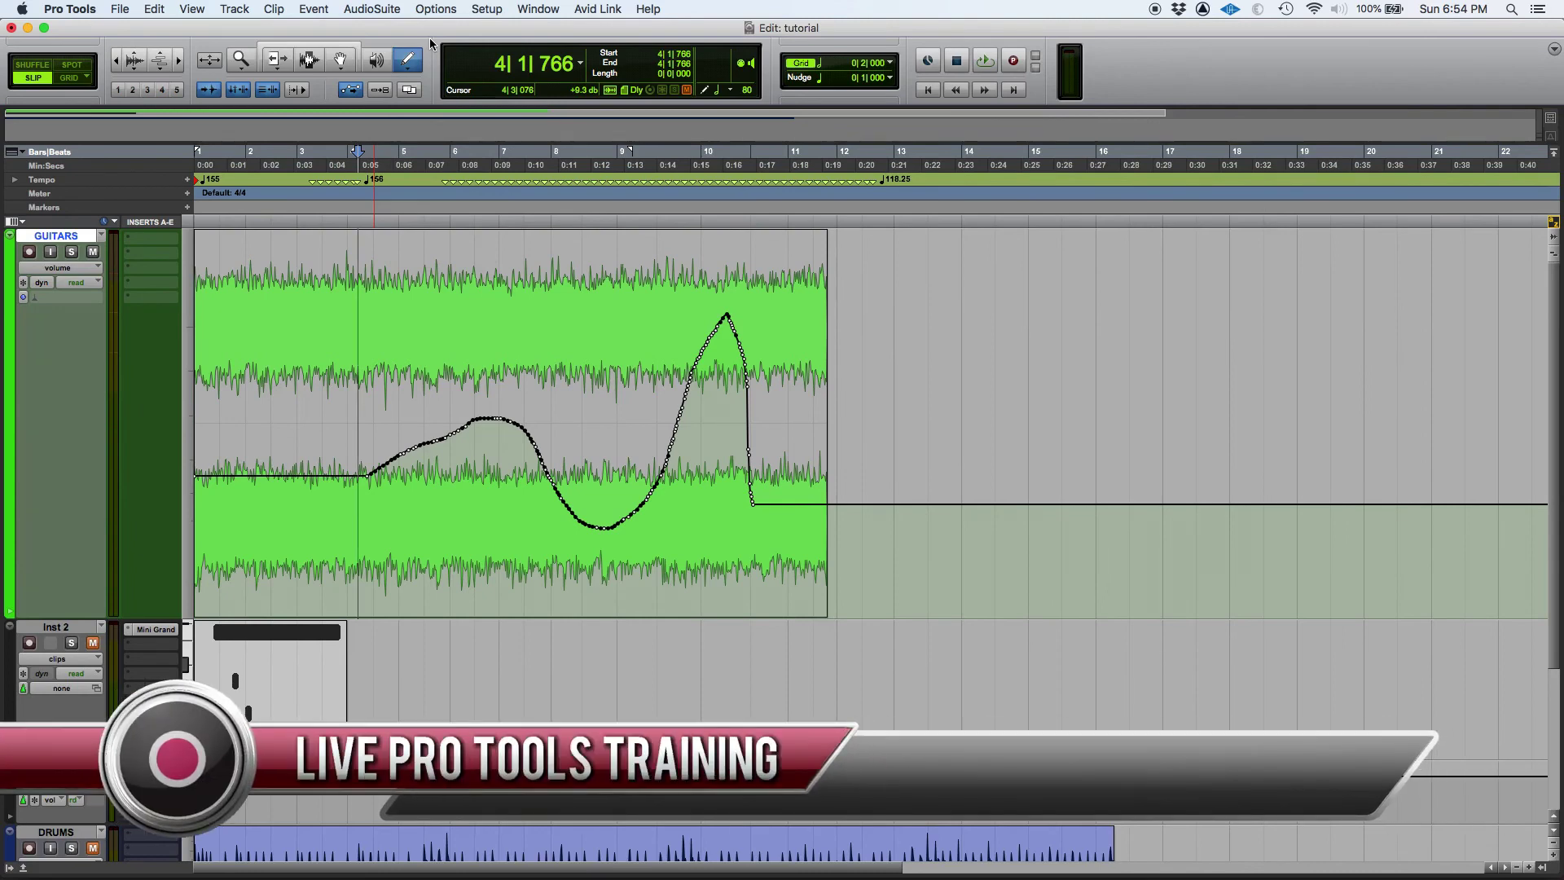